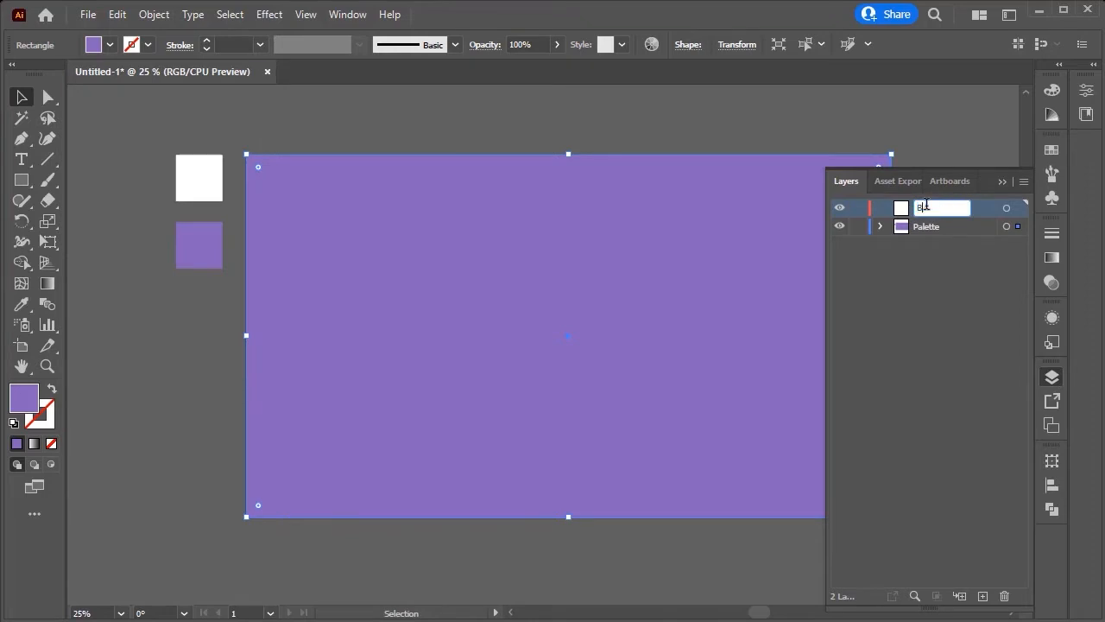
# Step: Place the BG layer below the Palette layer and lock it
pyautogui.click(942, 223)
pyautogui.moveTo(1018, 229); pyautogui.dragTo(1019, 209)
pyautogui.moveTo(942, 217); pyautogui.dragTo(867, 234)
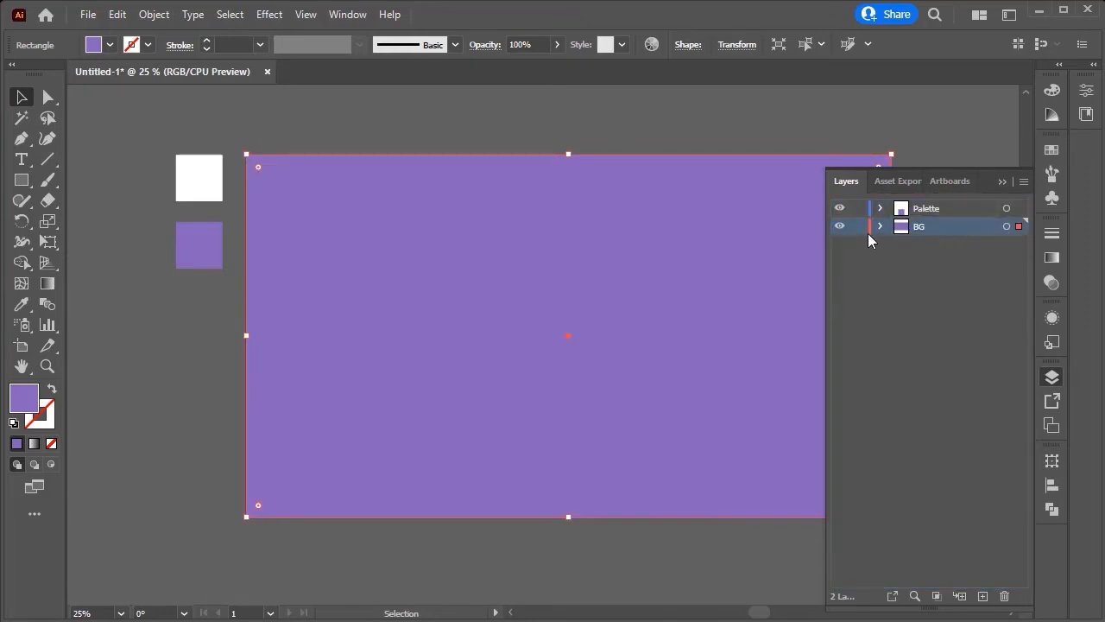
pyautogui.click(858, 226)
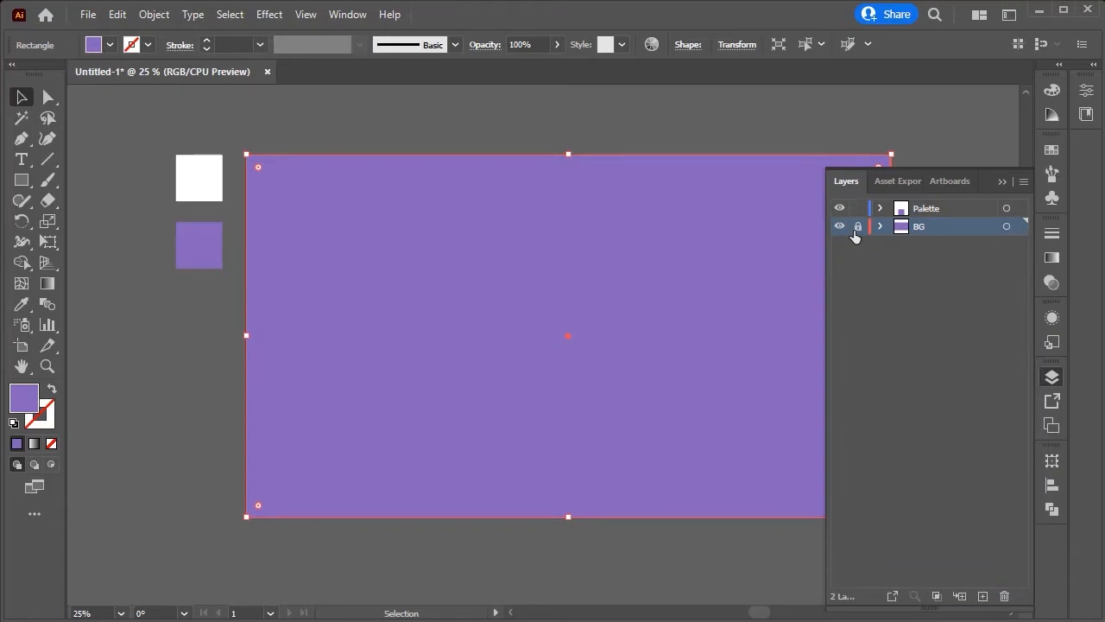
# Step: Create a new layer and name it Text
pyautogui.click(982, 595)
pyautogui.doubleClick(926, 229)
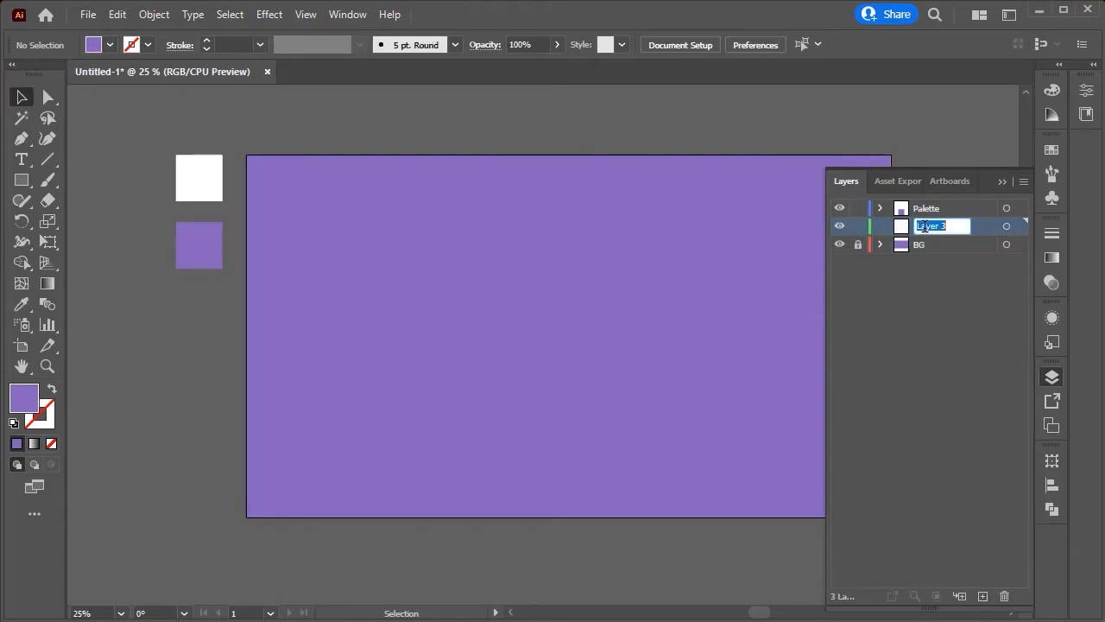
pyautogui.write('Text')
pyautogui.press('Return')
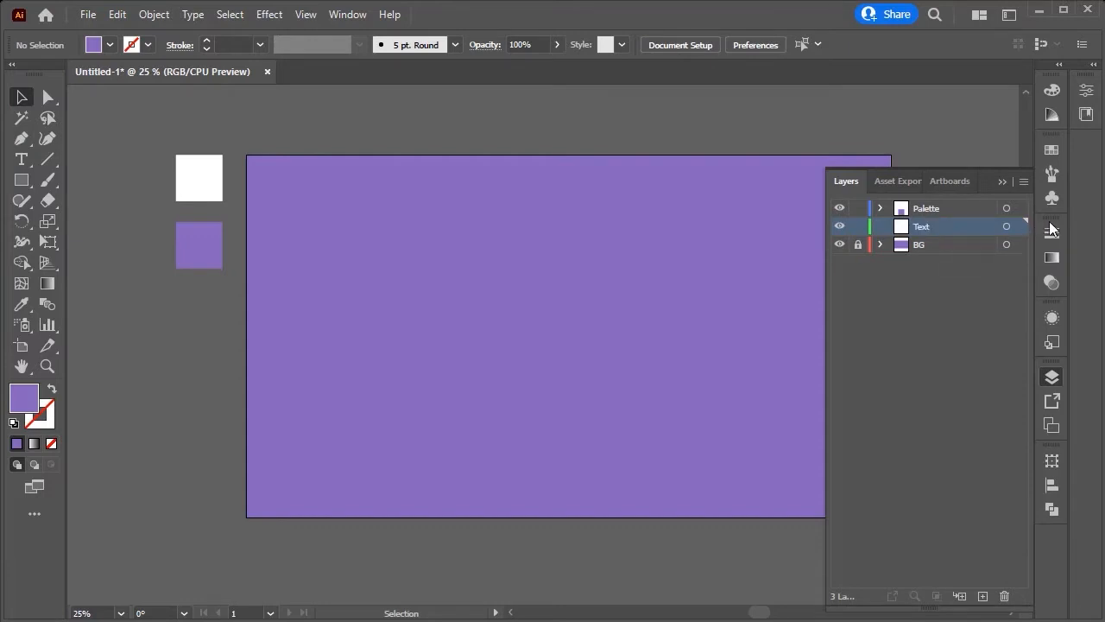
# Step: Target the Text layer and create a point text object in the middle of the artboard with the Type tool
pyautogui.click(1006, 226)
pyautogui.click(999, 182)
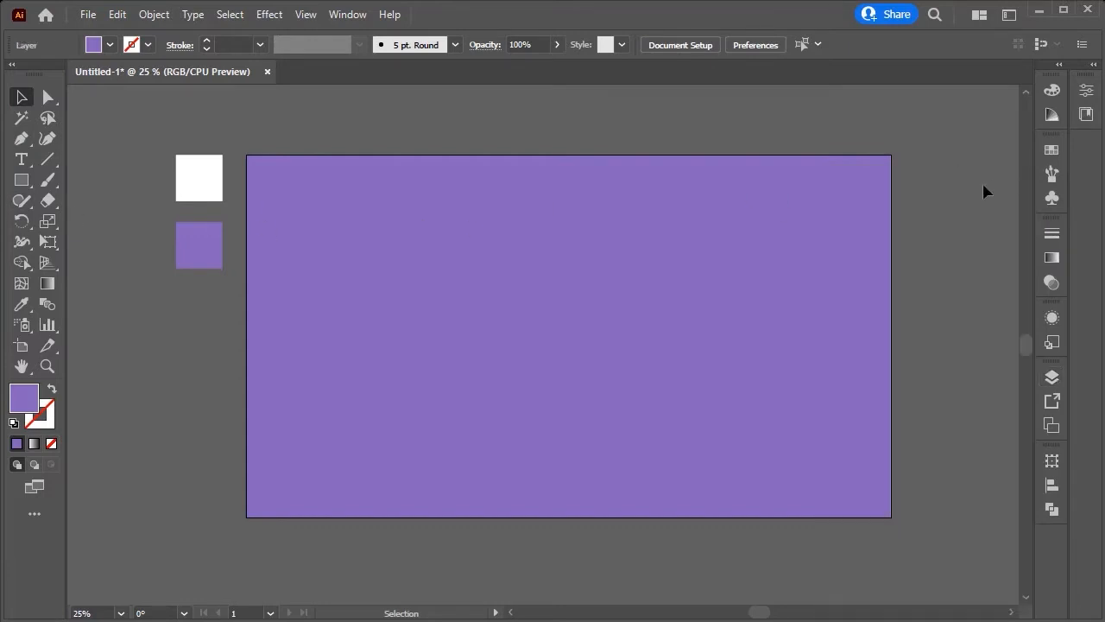
pyautogui.click(22, 159)
pyautogui.click(539, 335)
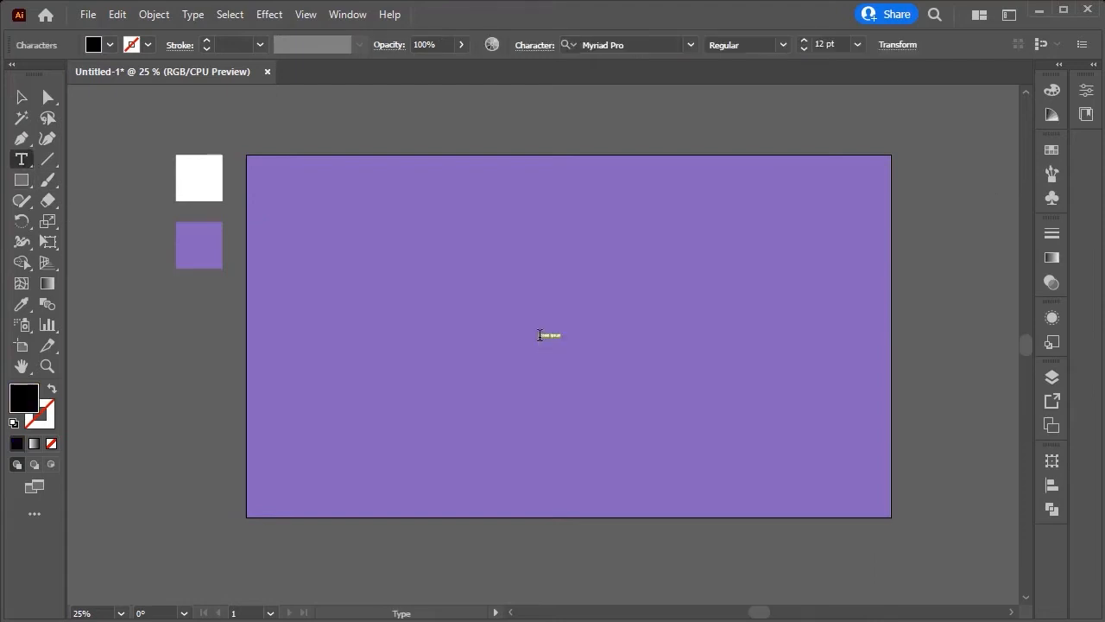
pyautogui.click(783, 48)
pyautogui.click(783, 52)
pyautogui.click(857, 44)
pyautogui.click(866, 349)
pyautogui.click(22, 96)
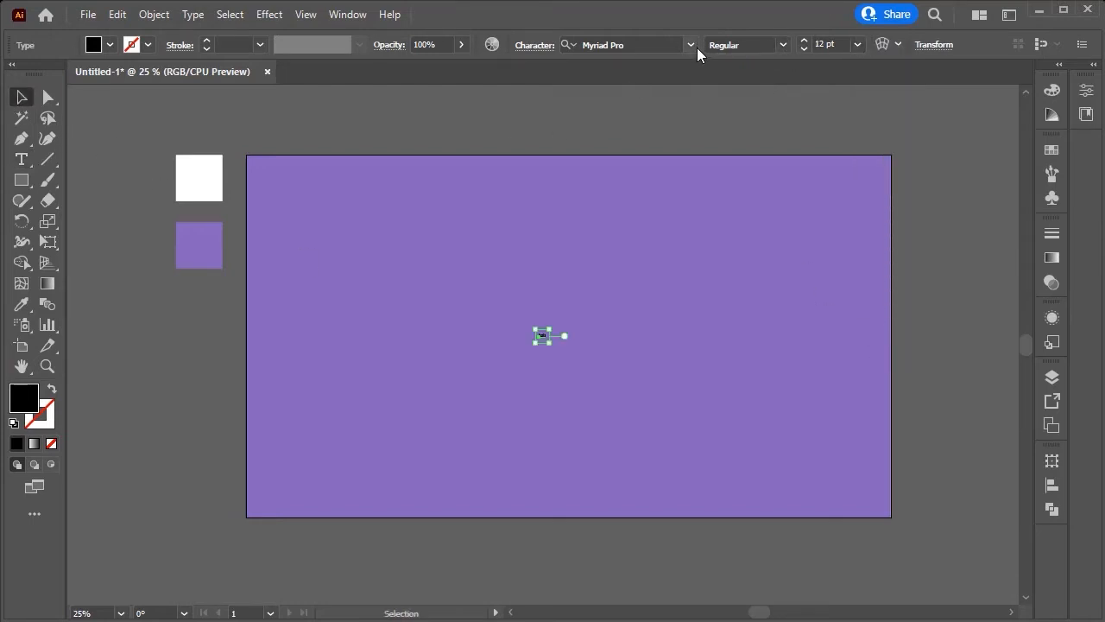
# Step: Set the text's font to AXIS Extra Bold
pyautogui.click(694, 45)
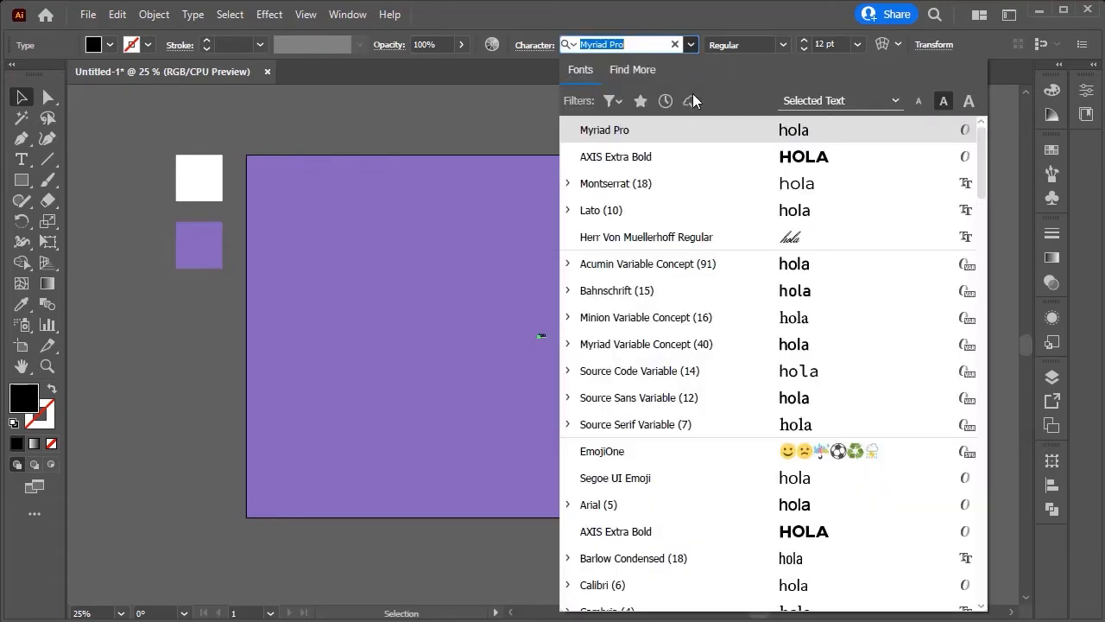
pyautogui.click(700, 539)
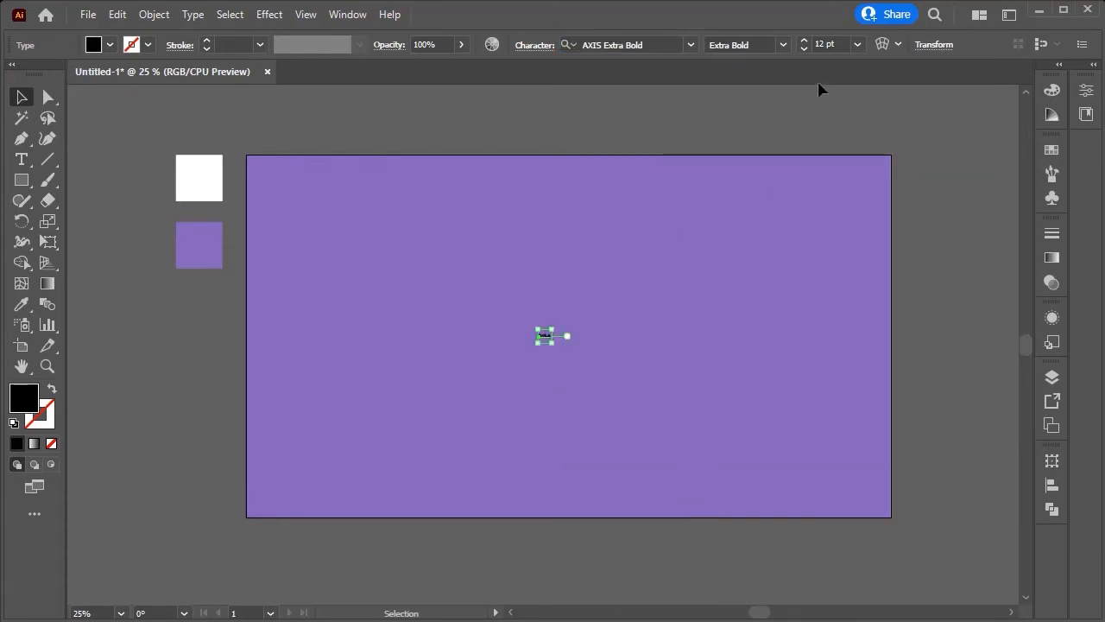
# Step: Set the font size to 500 pt
pyautogui.doubleClick(822, 44)
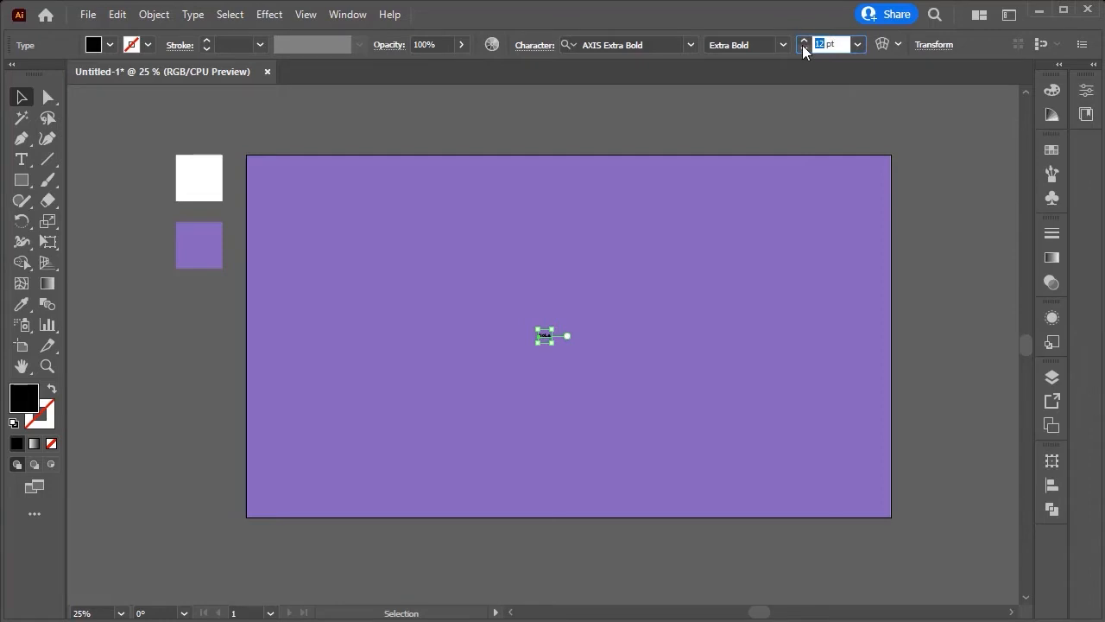
pyautogui.write('500')
pyautogui.click(895, 127)
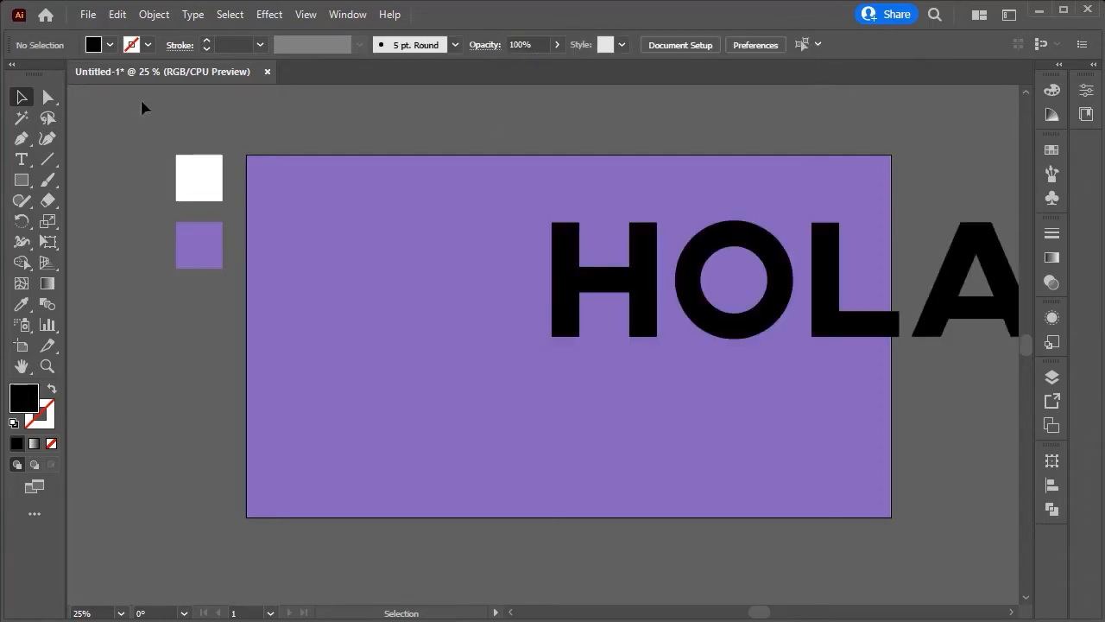
# Step: Center the HOLA text horizontally and vertically on the artboard
pyautogui.moveTo(662, 309); pyautogui.dragTo(436, 346)
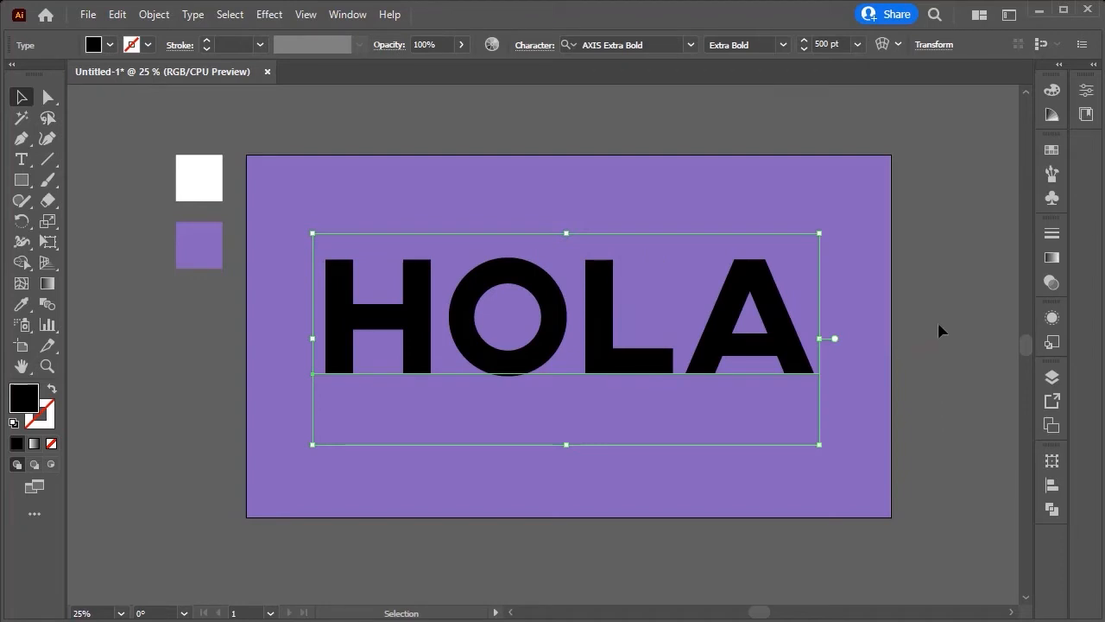
pyautogui.click(1053, 485)
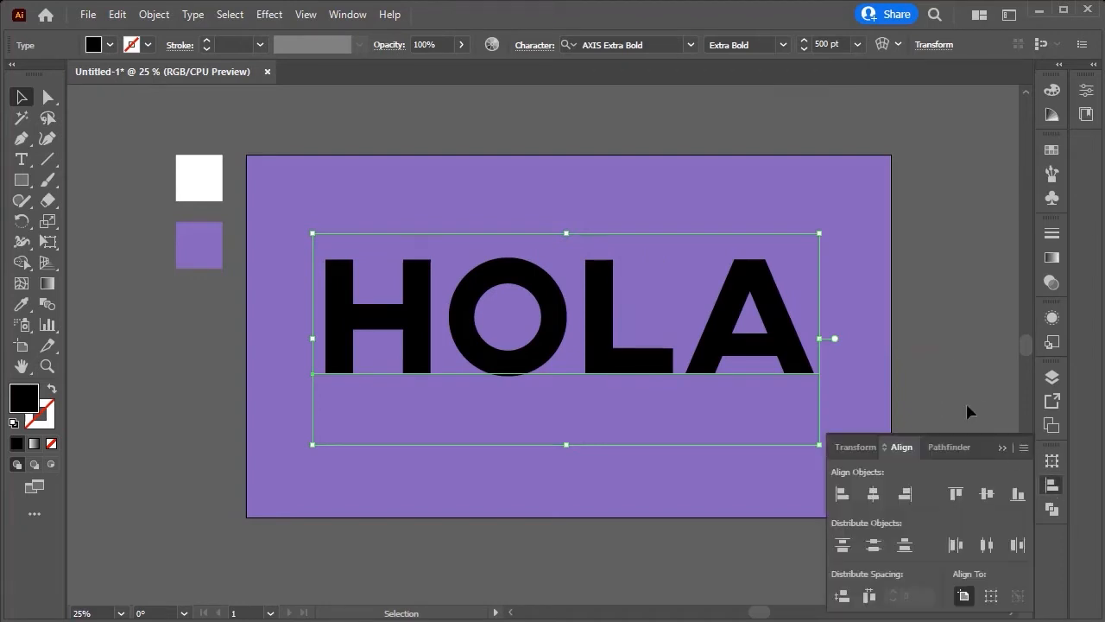
pyautogui.click(872, 493)
pyautogui.click(987, 493)
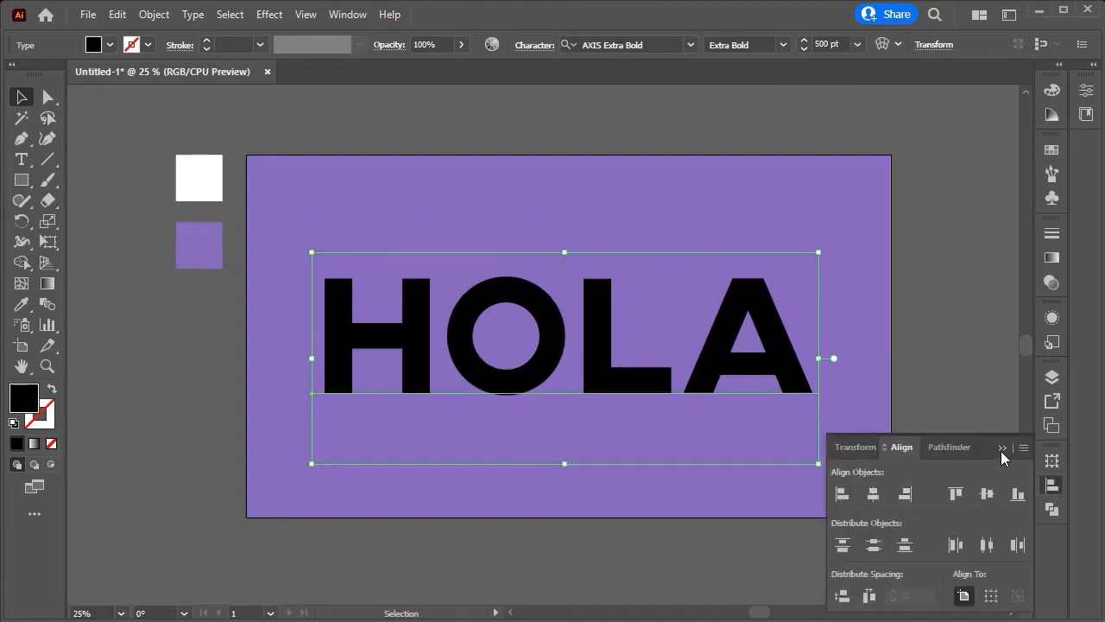
pyautogui.click(1001, 447)
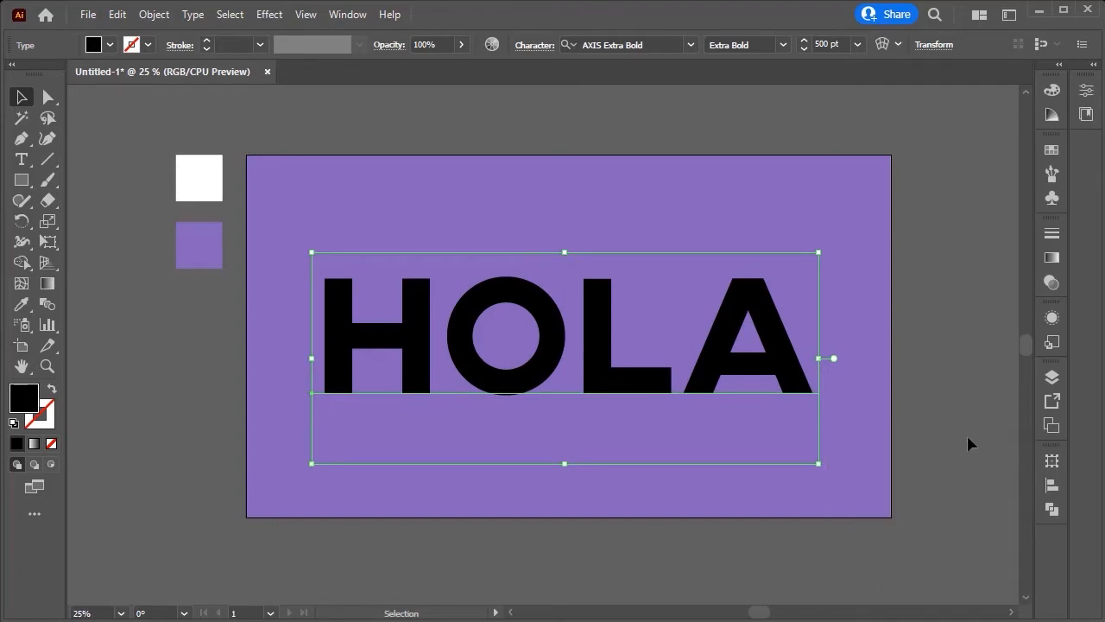
# Step: Set the text's fill to none
pyautogui.click(1052, 318)
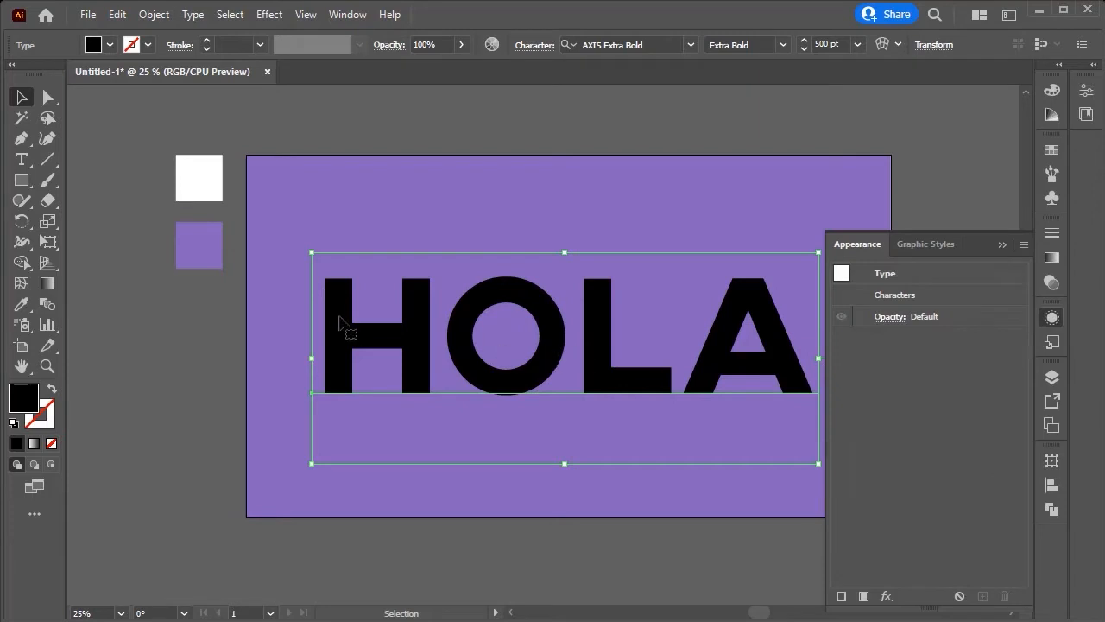
pyautogui.click(1001, 244)
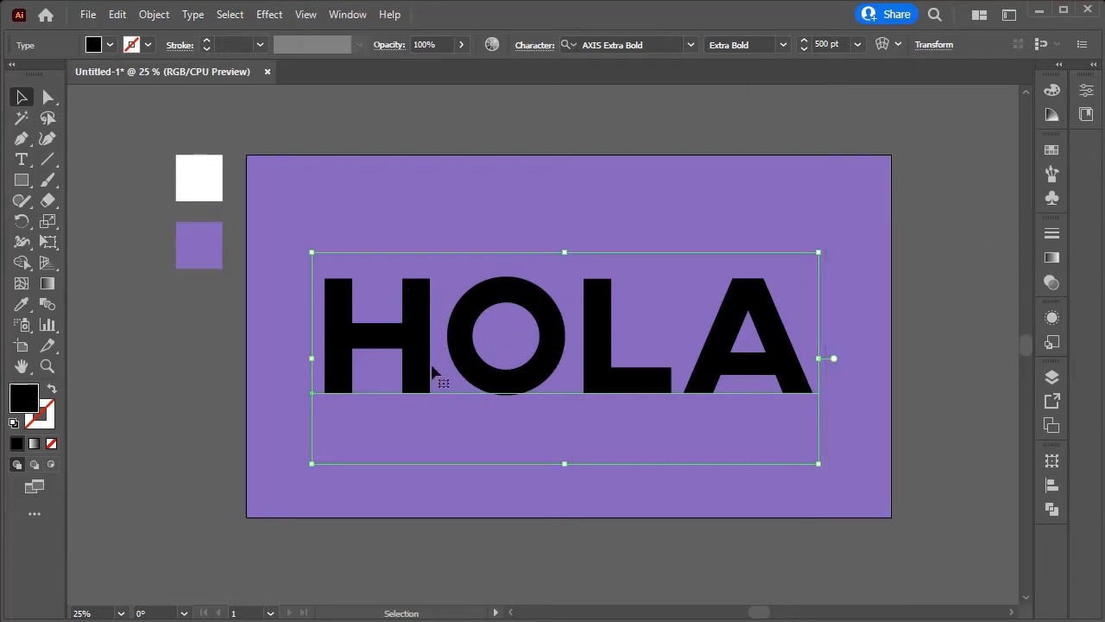
pyautogui.click(51, 444)
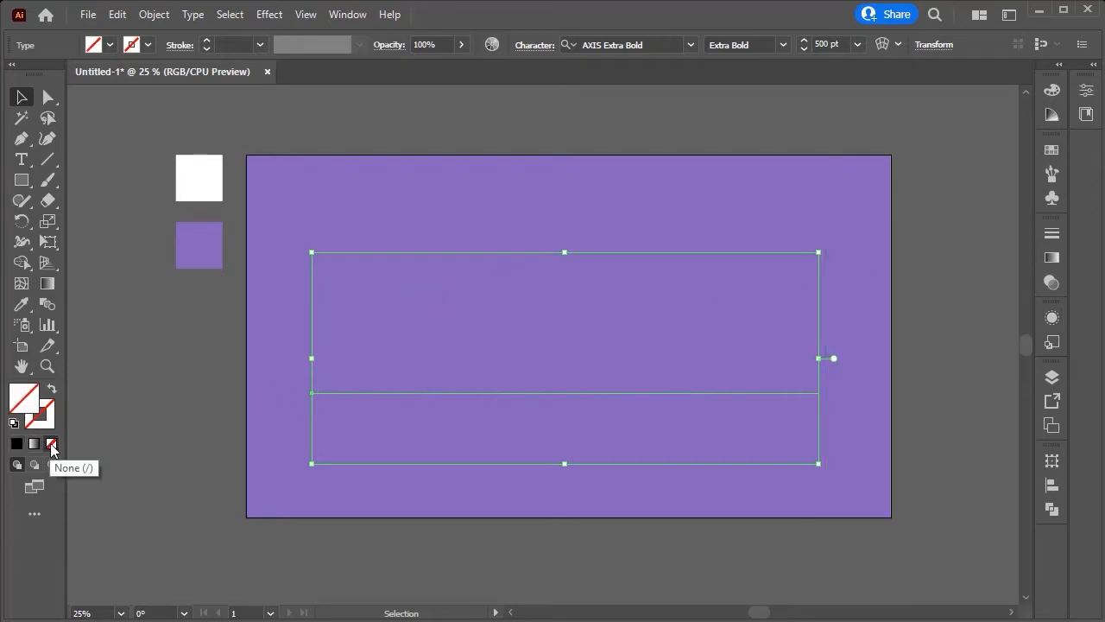
# Step: Add four new strokes to the text in the Appearance panel
pyautogui.click(1051, 318)
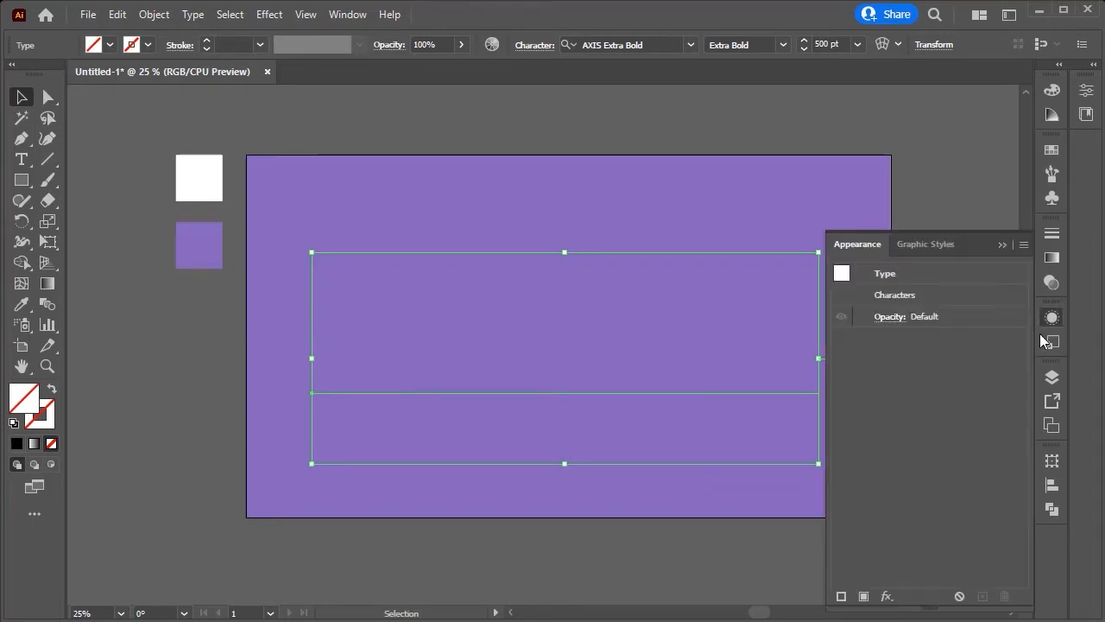
pyautogui.click(841, 596)
pyautogui.click(842, 595)
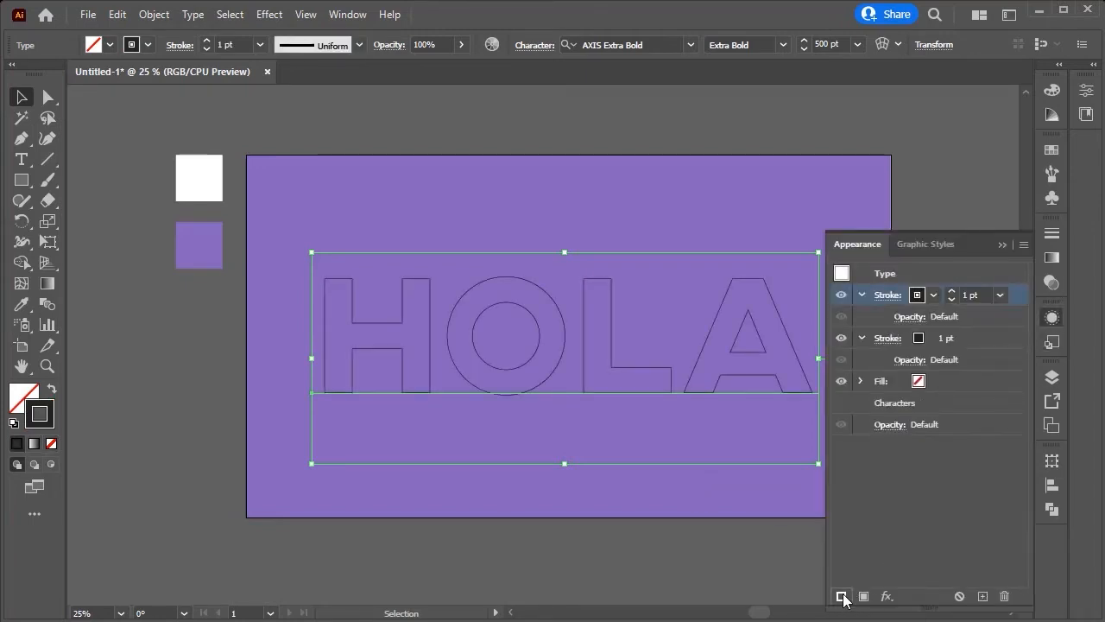
pyautogui.click(841, 595)
pyautogui.click(841, 596)
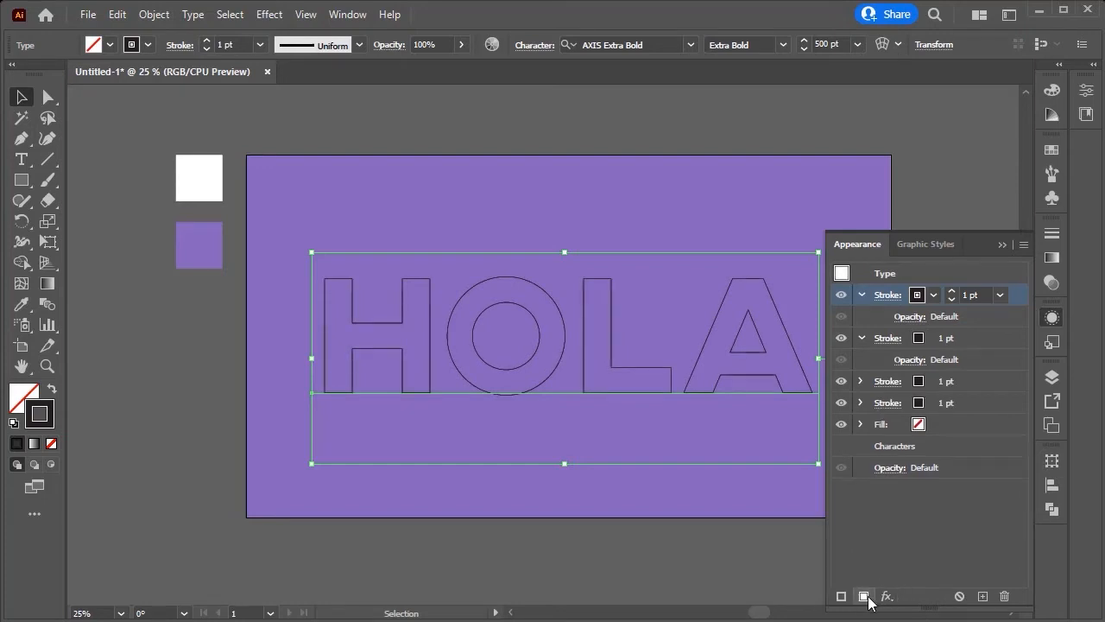
# Step: Add a new fill to the text and move it down below the top two strokes in the appearance stack
pyautogui.click(864, 596)
pyautogui.moveTo(979, 446); pyautogui.dragTo(982, 393)
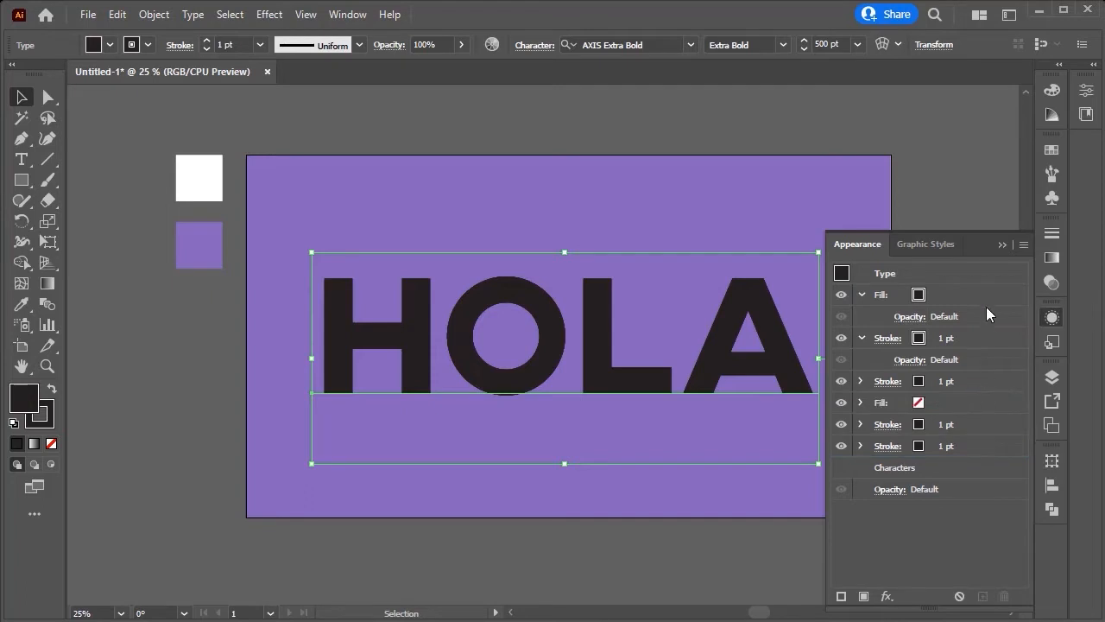
pyautogui.moveTo(991, 292); pyautogui.dragTo(984, 392)
# Step: Hide every appearance attribute except the top stroke
pyautogui.click(843, 446)
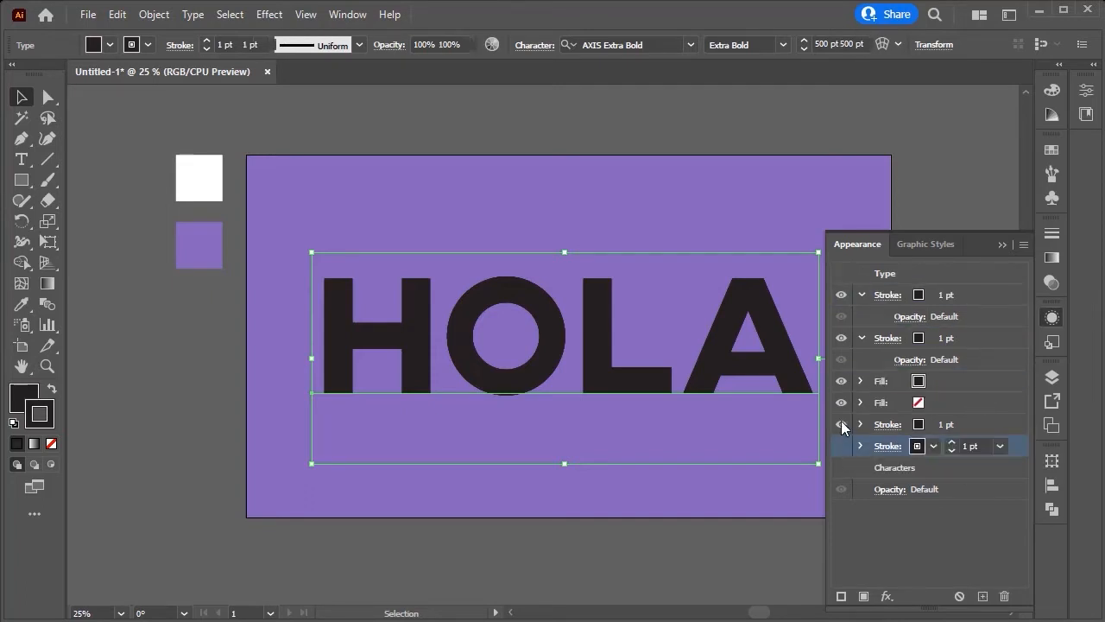
pyautogui.click(842, 424)
pyautogui.click(843, 402)
pyautogui.click(844, 380)
pyautogui.click(843, 401)
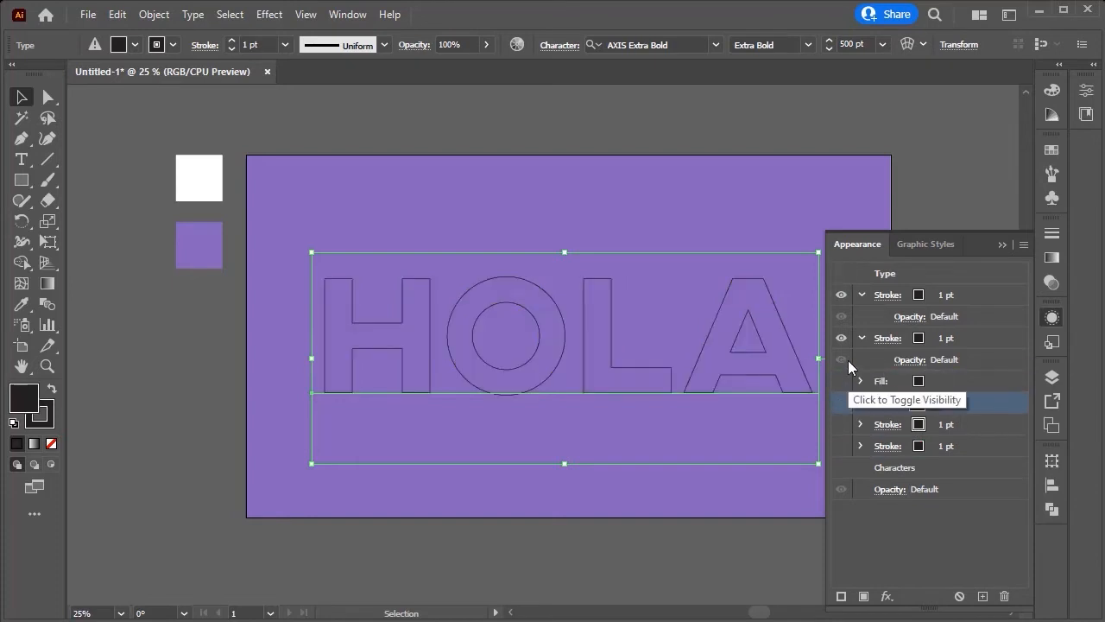
pyautogui.click(843, 338)
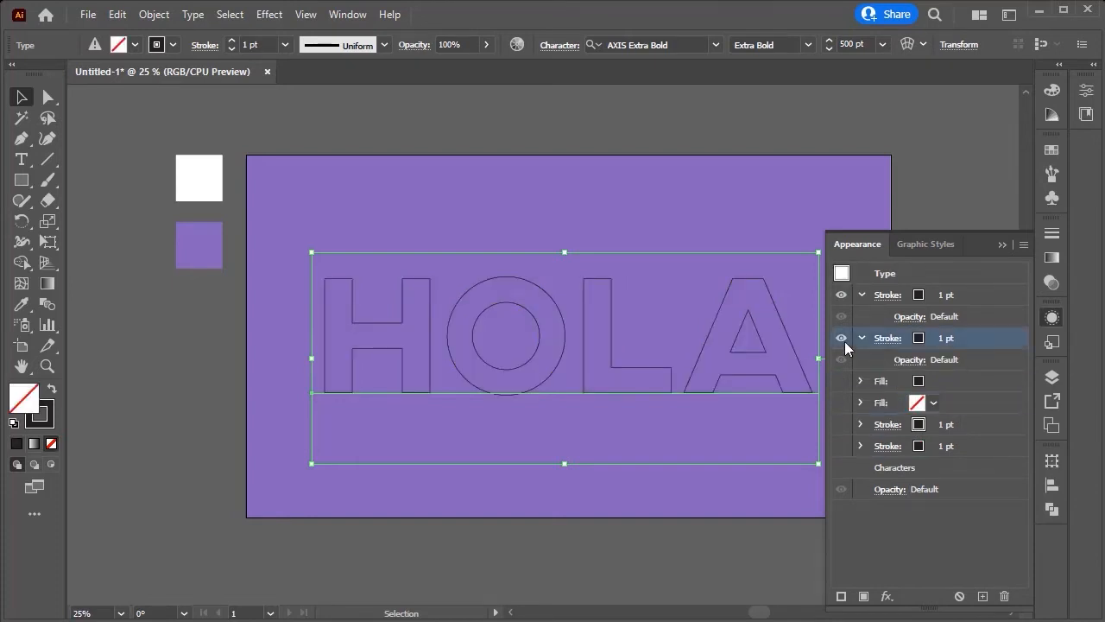
# Step: Set the top stroke's color to white
pyautogui.click(978, 296)
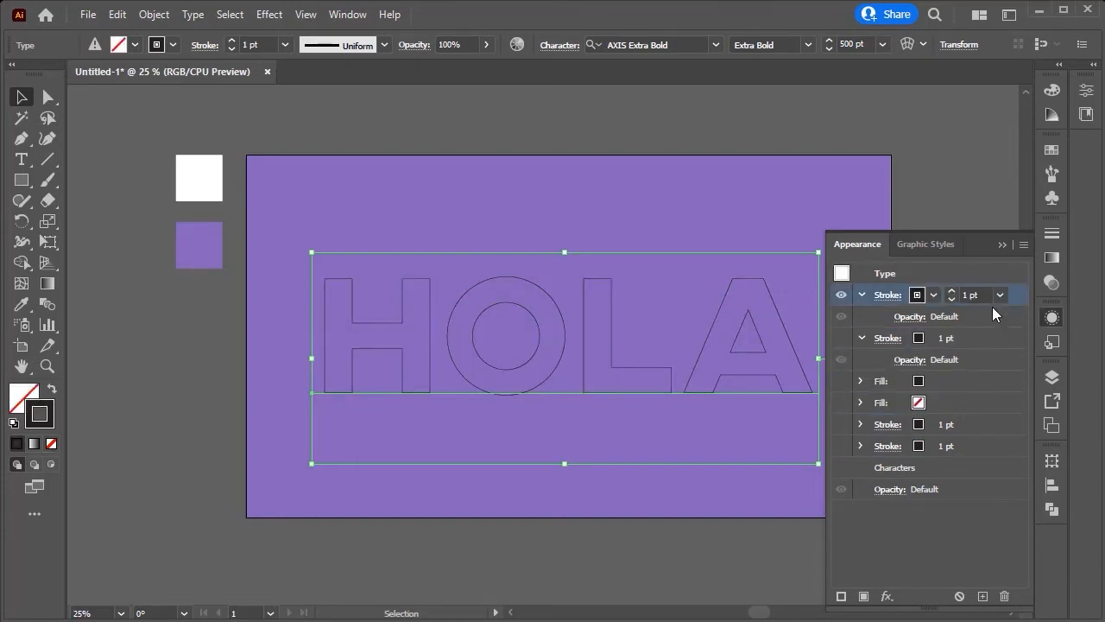
pyautogui.click(934, 297)
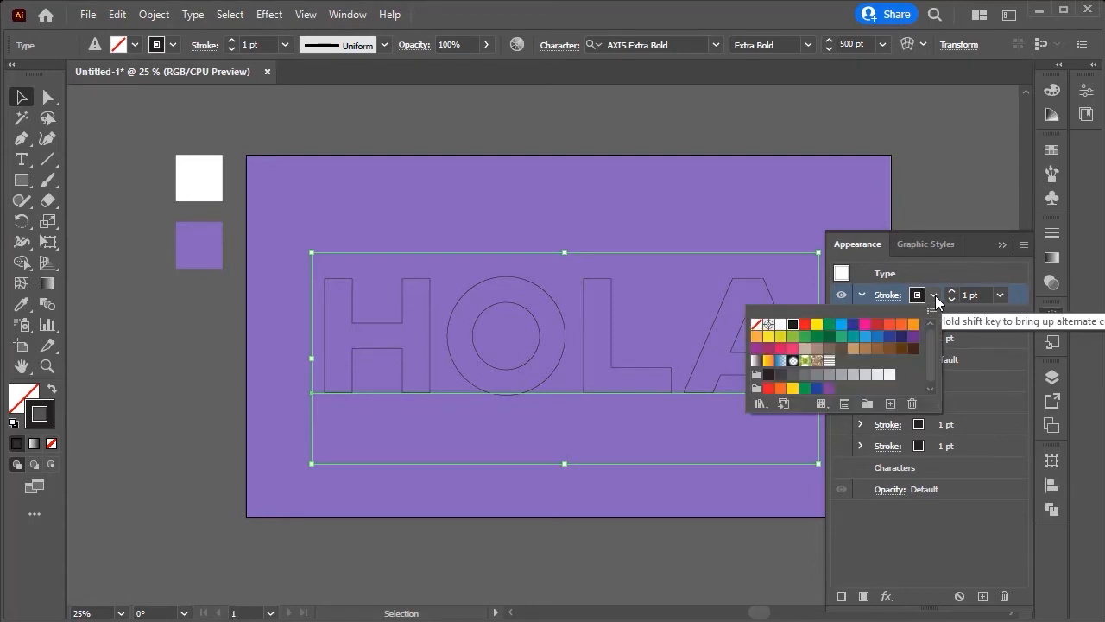
pyautogui.click(781, 325)
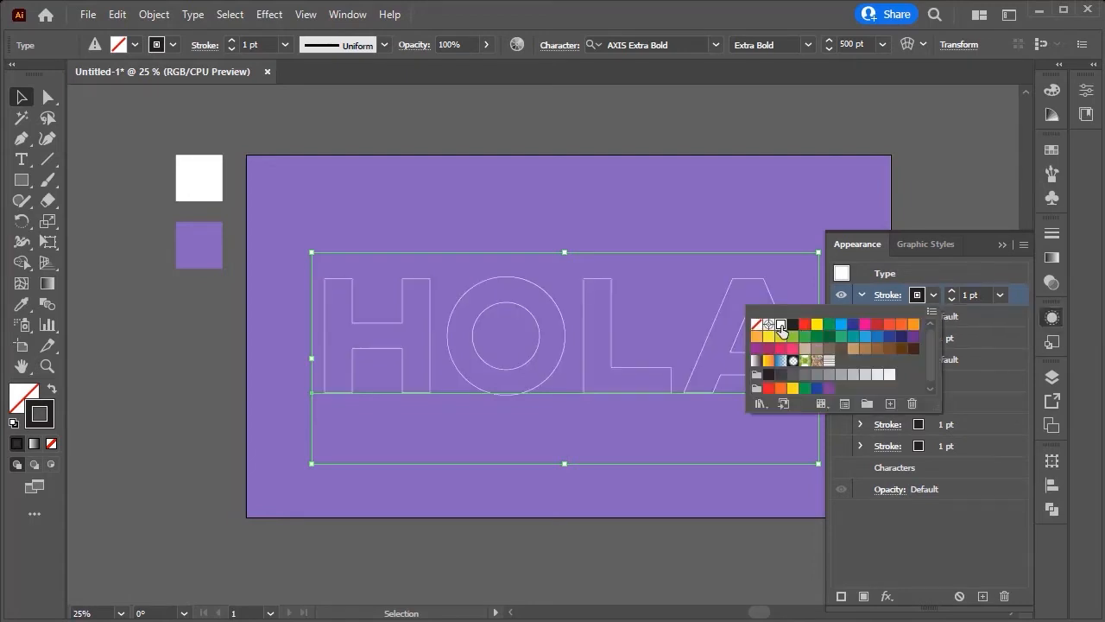
# Step: Set the top stroke's weight to 10 pt
pyautogui.click(969, 295)
pyautogui.click(973, 295)
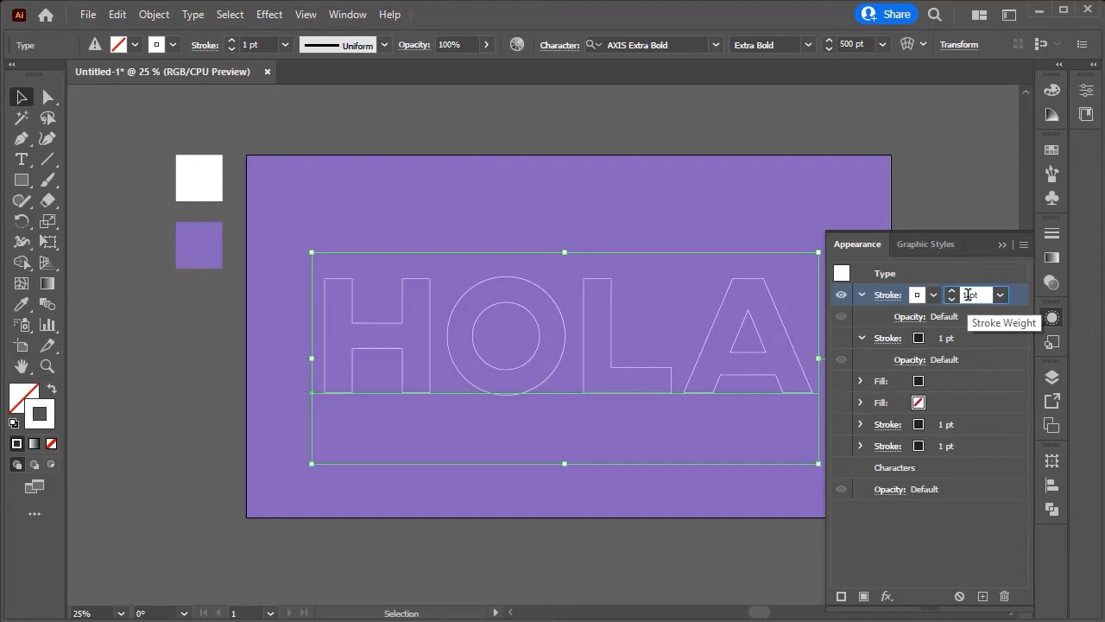
pyautogui.write('0')
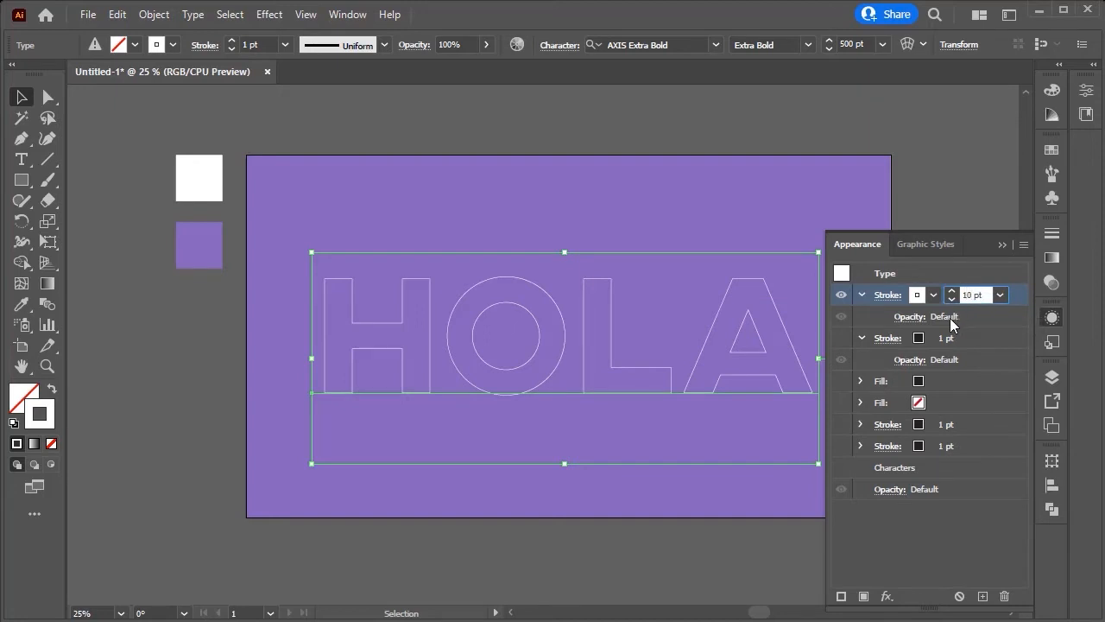
pyautogui.press('Return')
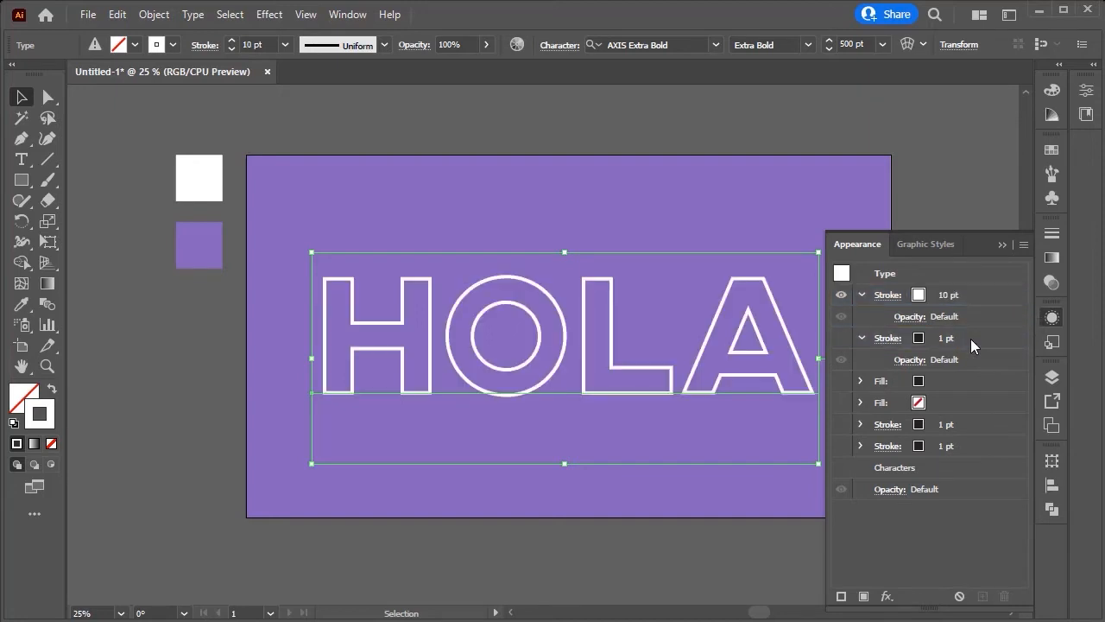
# Step: Show the second stroke and set its weight to 10 pt
pyautogui.click(844, 341)
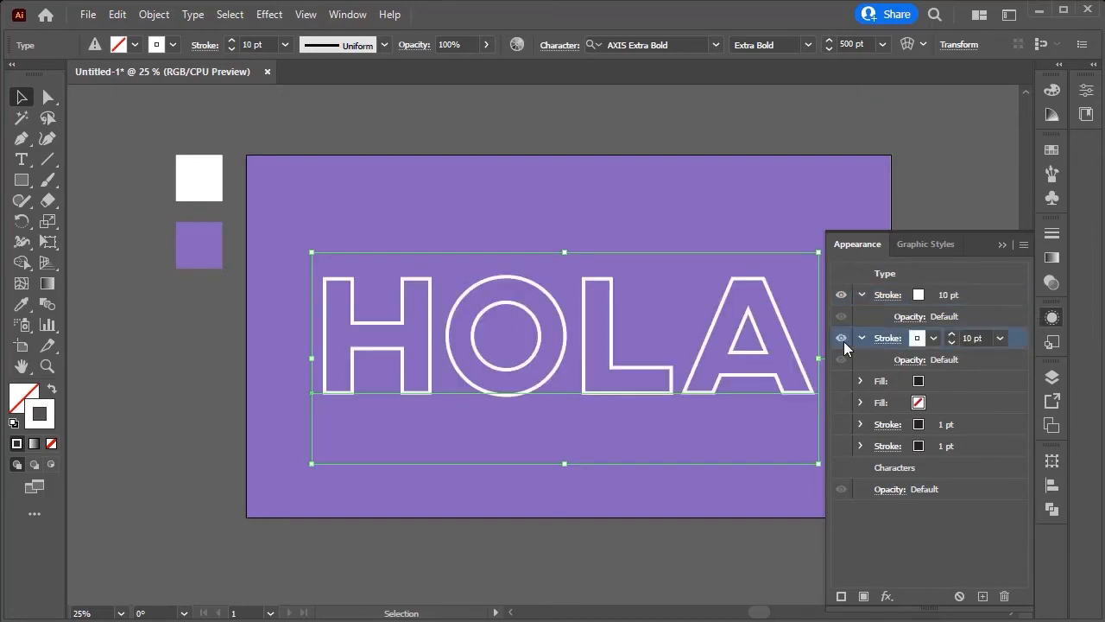
pyautogui.click(969, 336)
pyautogui.write('10')
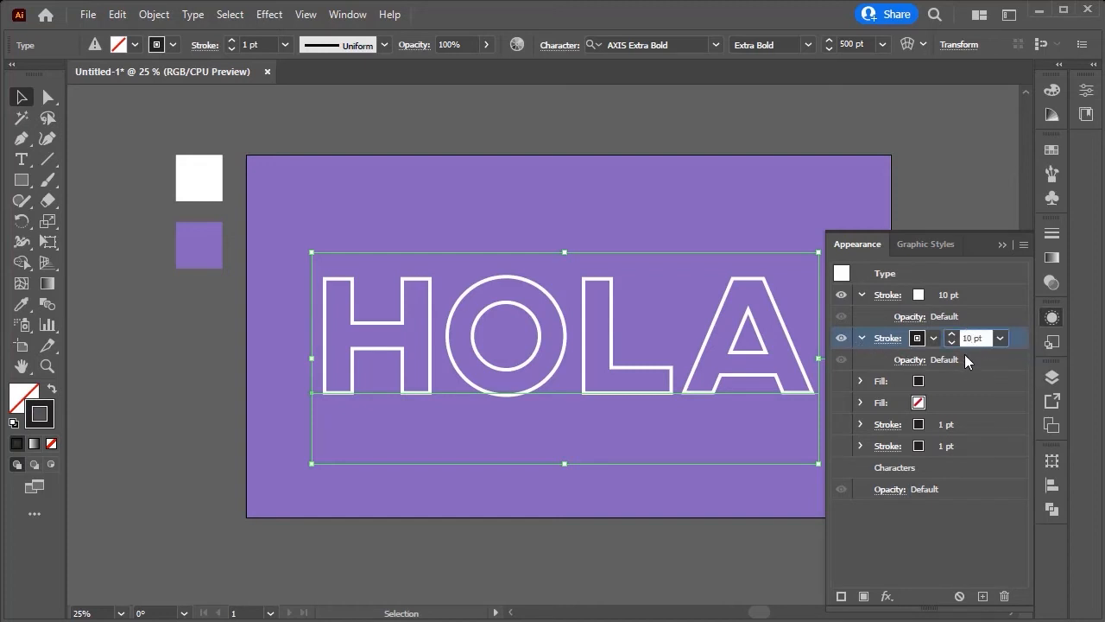
pyautogui.press('Return')
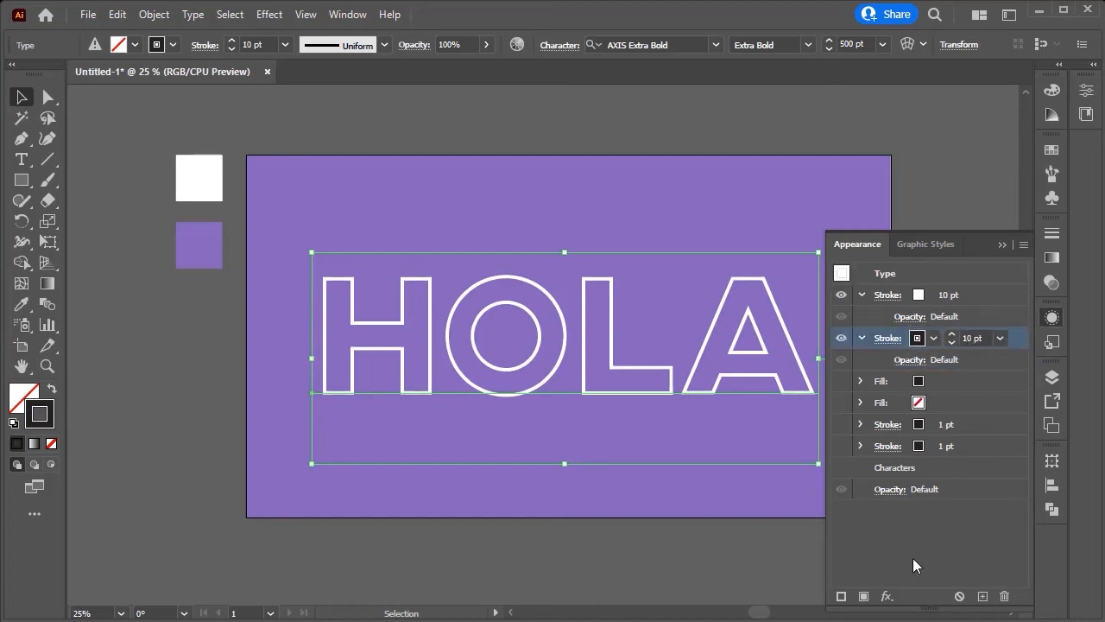
# Step: Apply a Transform effect to the second stroke, moving it 0,5 px horizontally and vertically with 40 copies
pyautogui.click(887, 595)
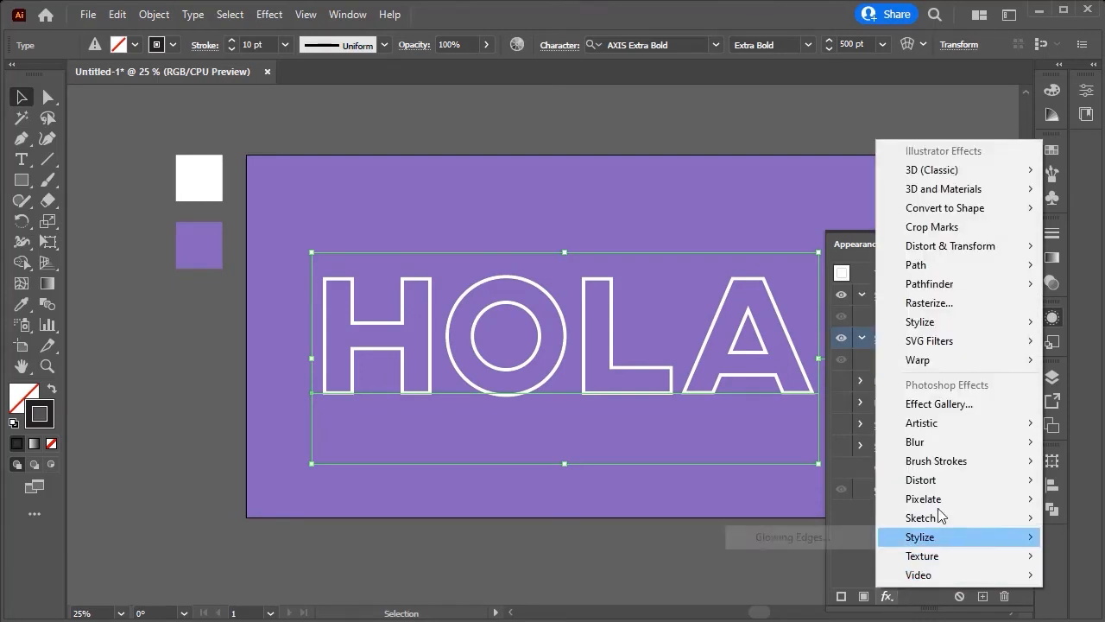
pyautogui.moveTo(973, 249)
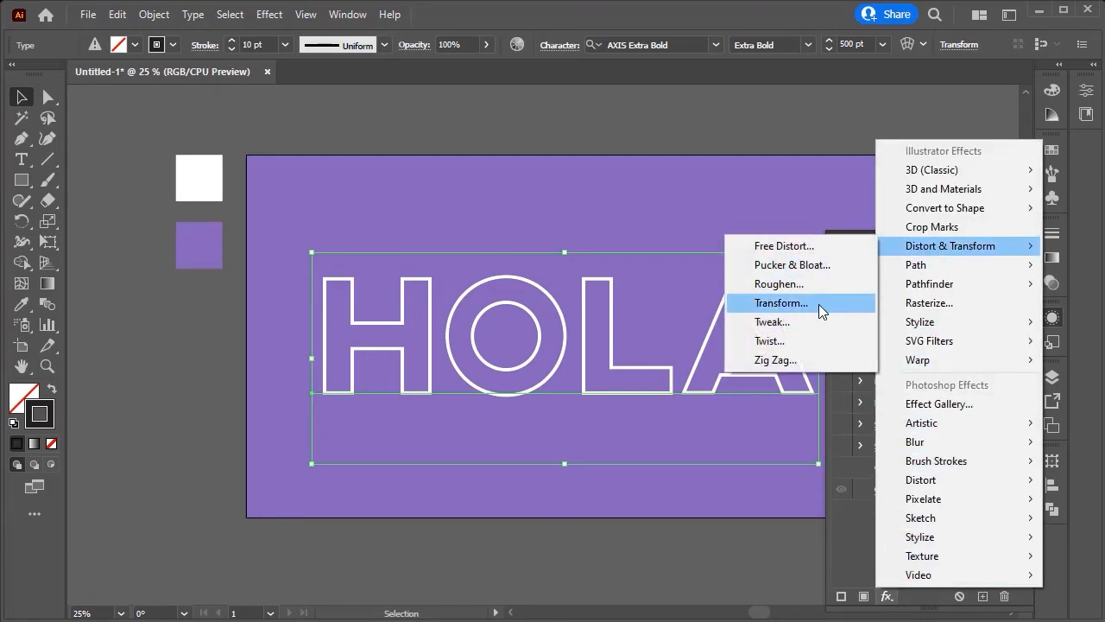
pyautogui.click(818, 304)
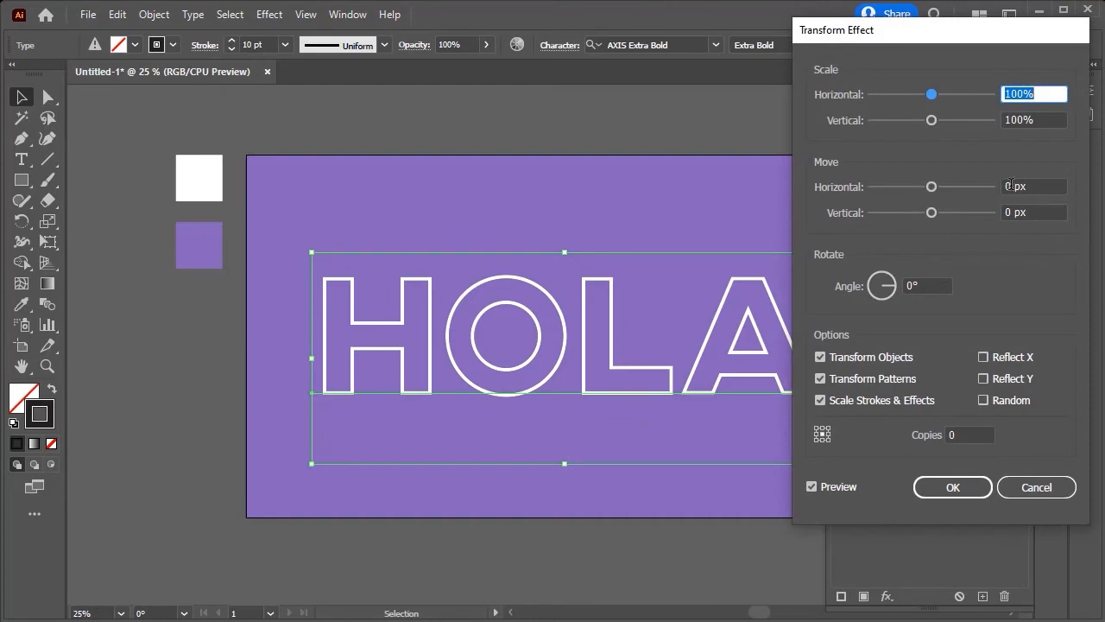
pyautogui.click(1011, 186)
pyautogui.write(',5')
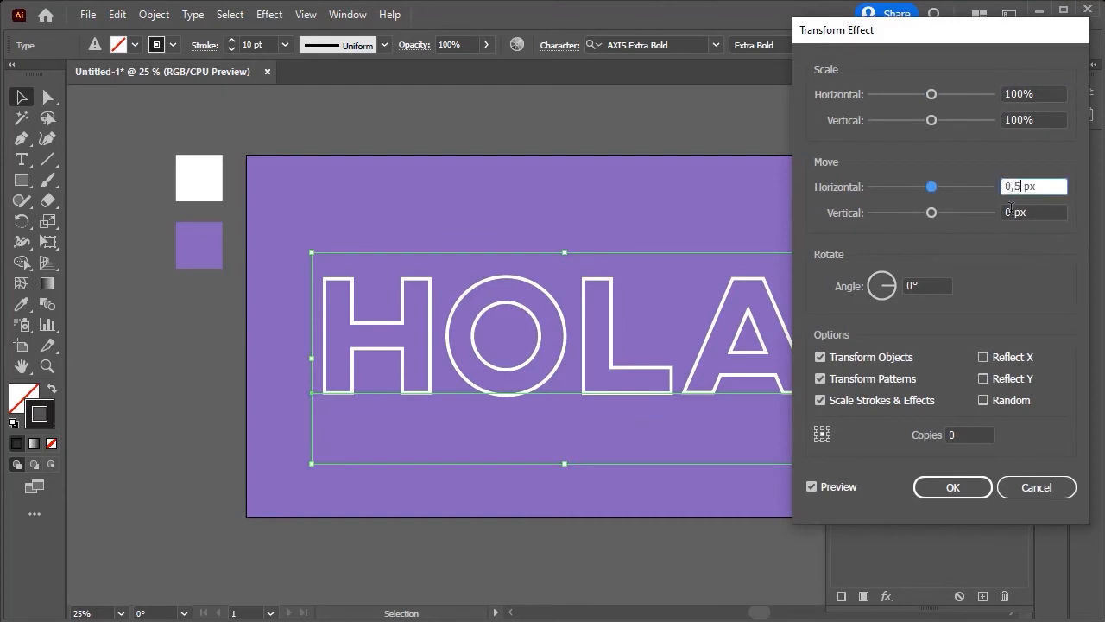
pyautogui.click(1011, 211)
pyautogui.write(',5')
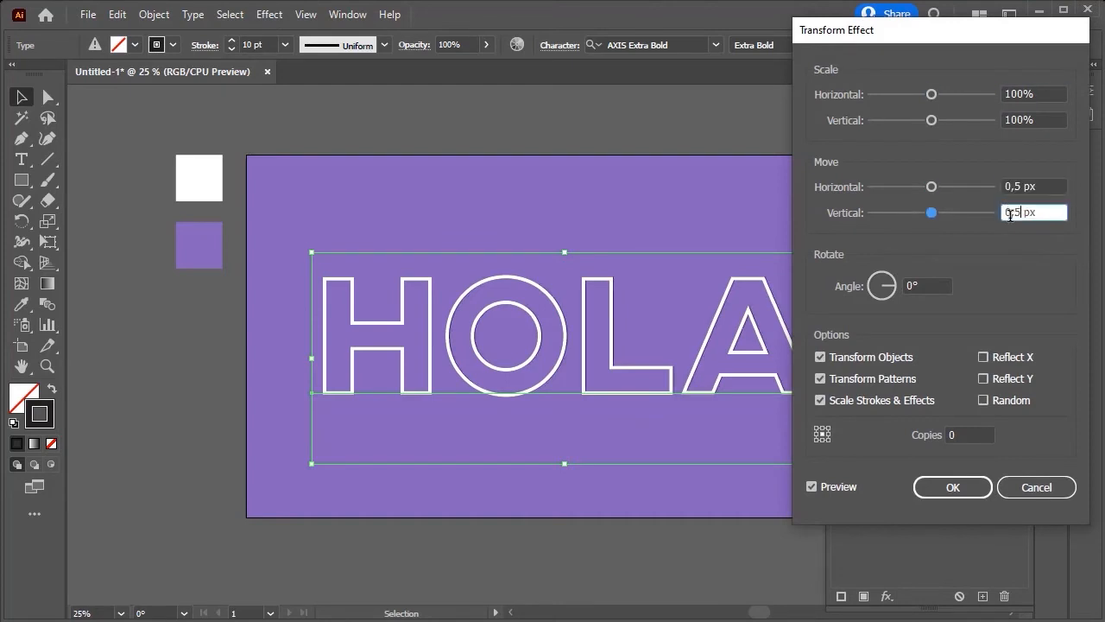
pyautogui.click(949, 435)
pyautogui.write('40')
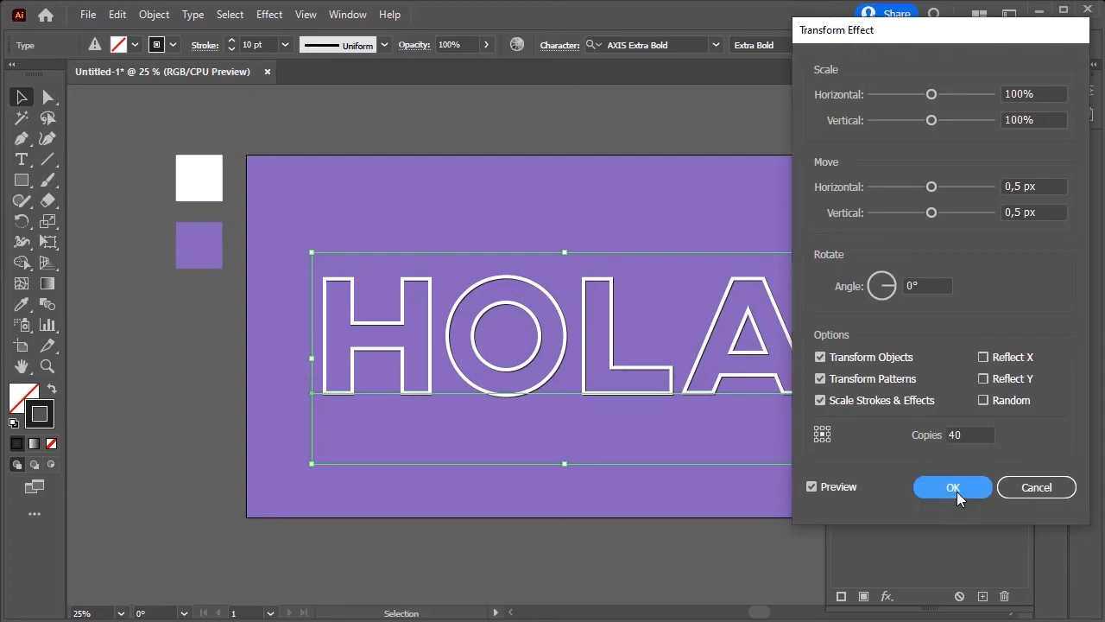
pyautogui.click(956, 491)
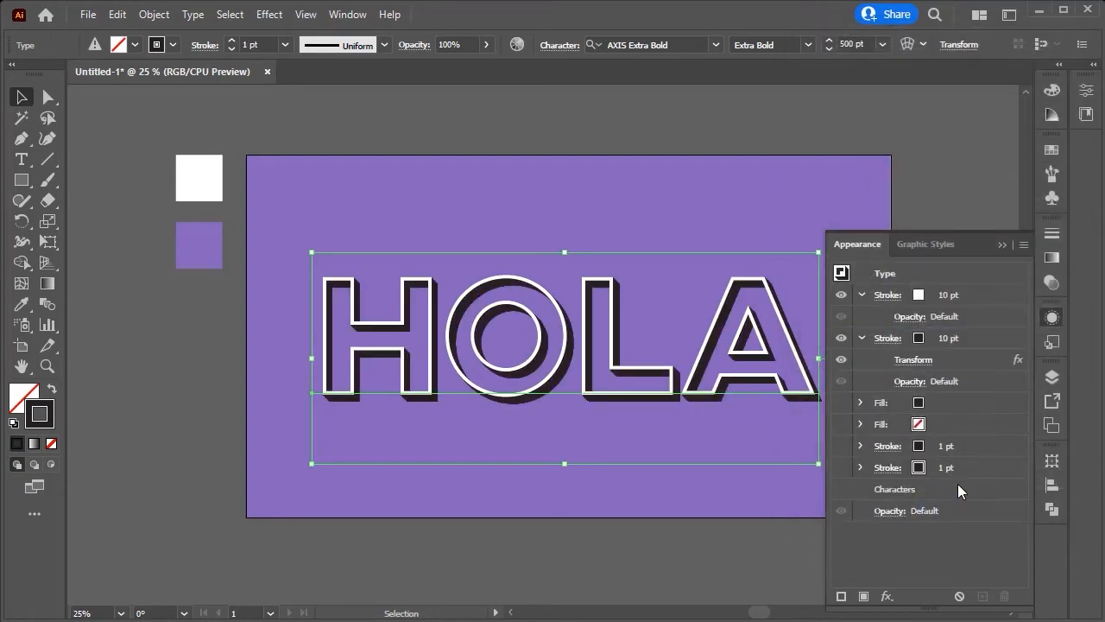
# Step: Set the second stroke's color to light gray
pyautogui.click(928, 334)
pyautogui.click(933, 338)
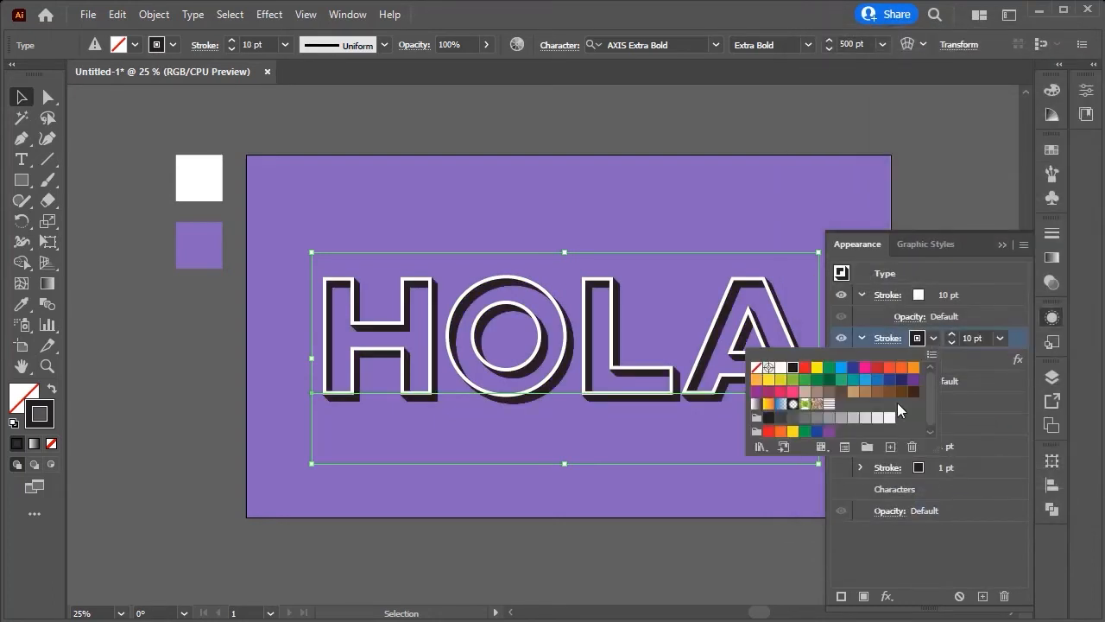
pyautogui.click(852, 419)
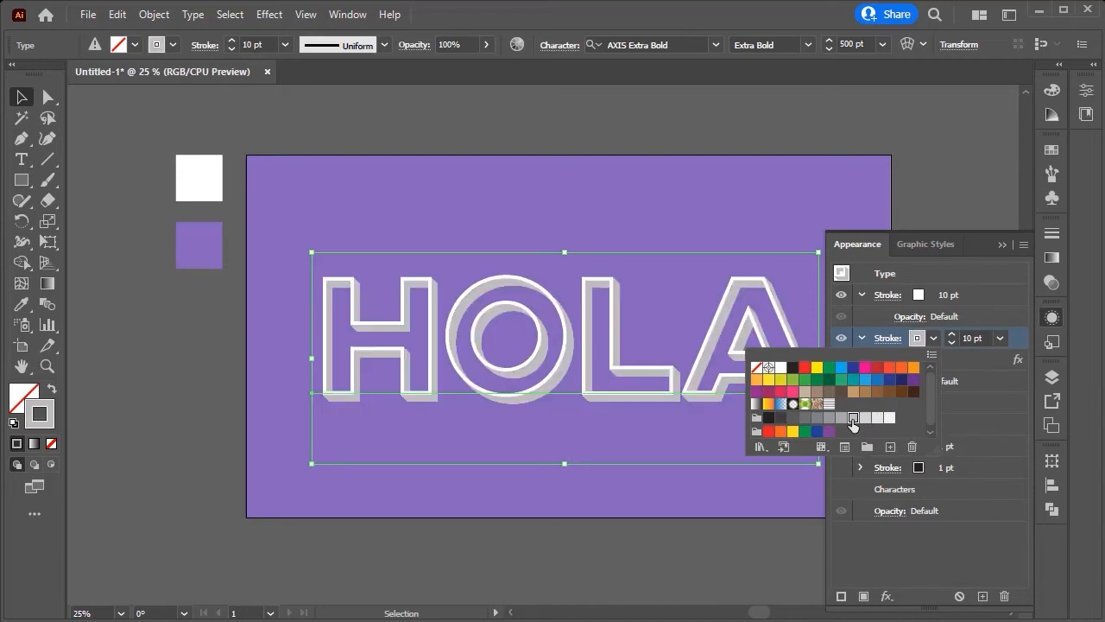
pyautogui.click(980, 383)
# Step: Show the lower fill and set its color to white
pyautogui.click(967, 404)
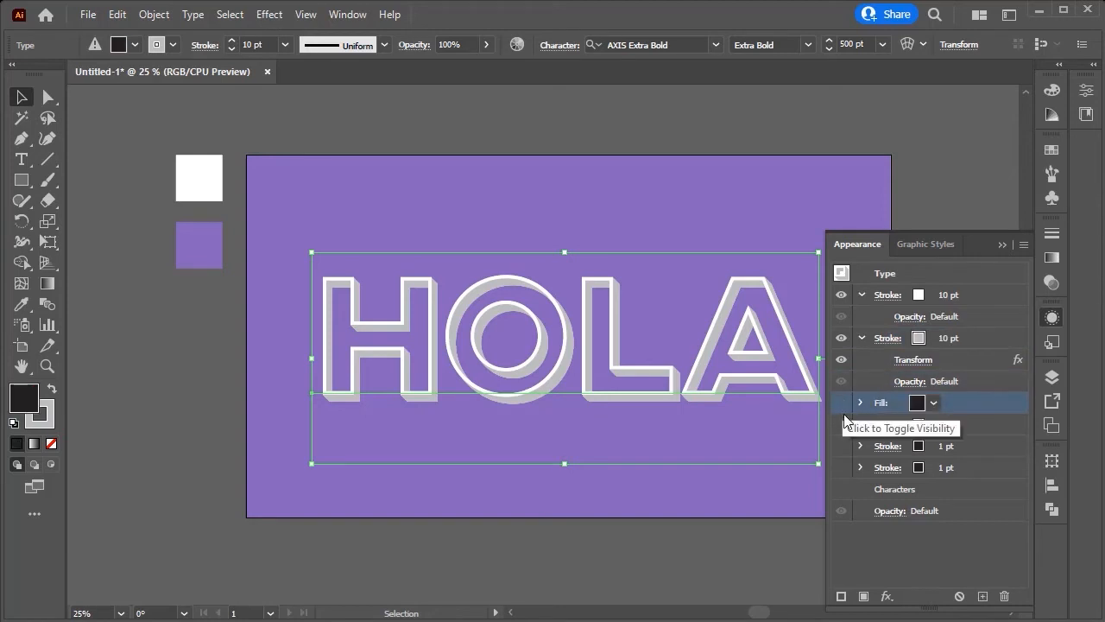
pyautogui.click(973, 424)
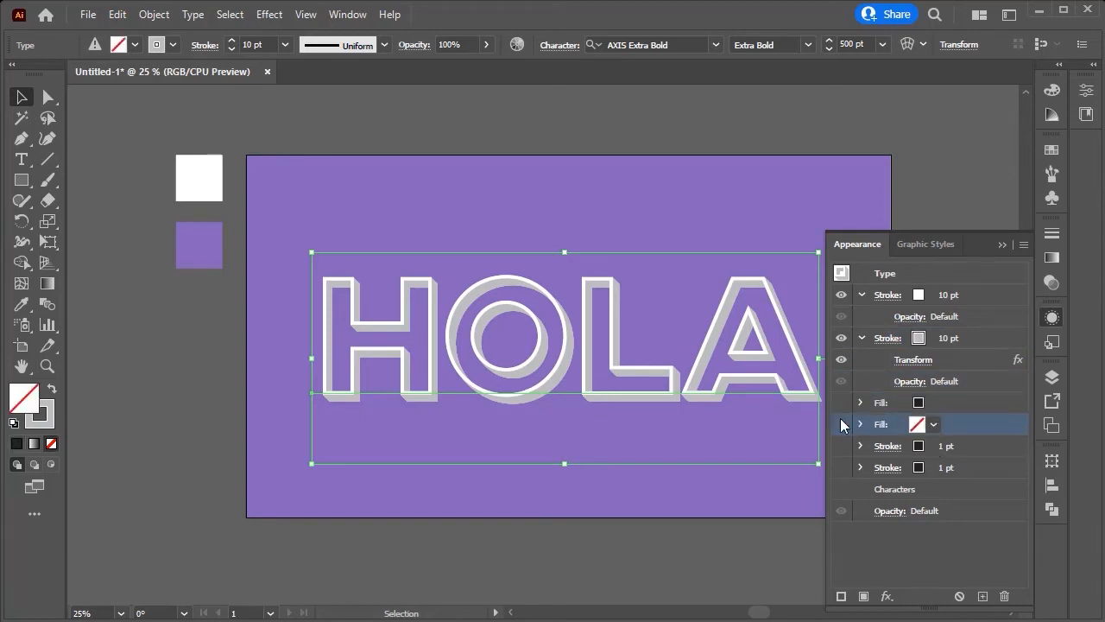
pyautogui.click(842, 424)
pyautogui.click(933, 425)
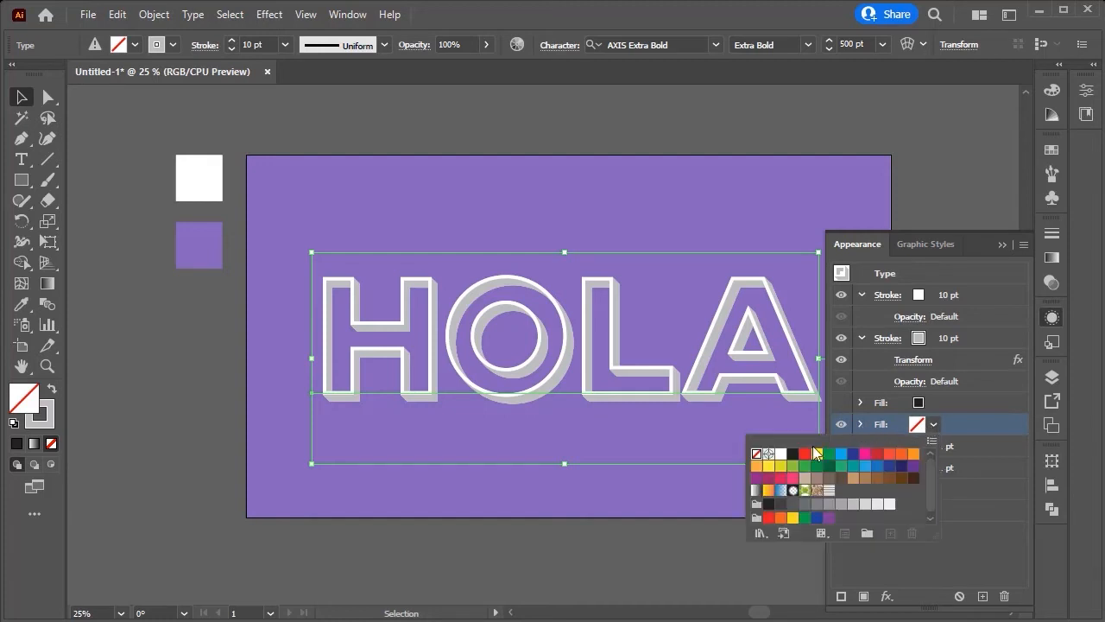
pyautogui.click(784, 455)
# Step: Show the upper fill and fill it with a horizontal lines pattern from the Basic Graphics_Lines swatch library
pyautogui.click(955, 403)
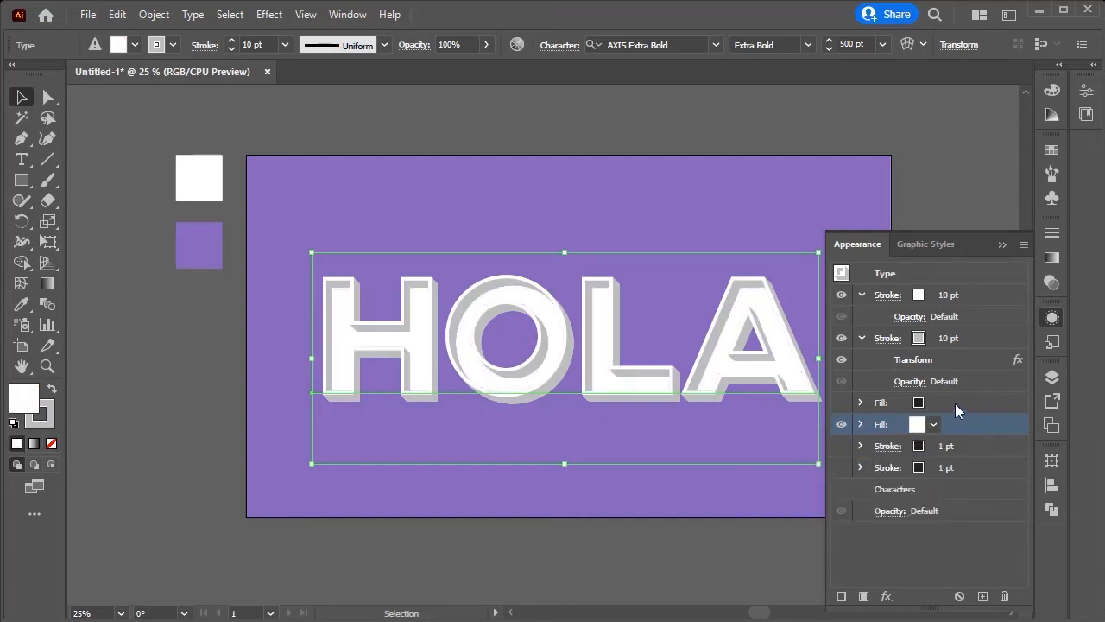
pyautogui.click(839, 405)
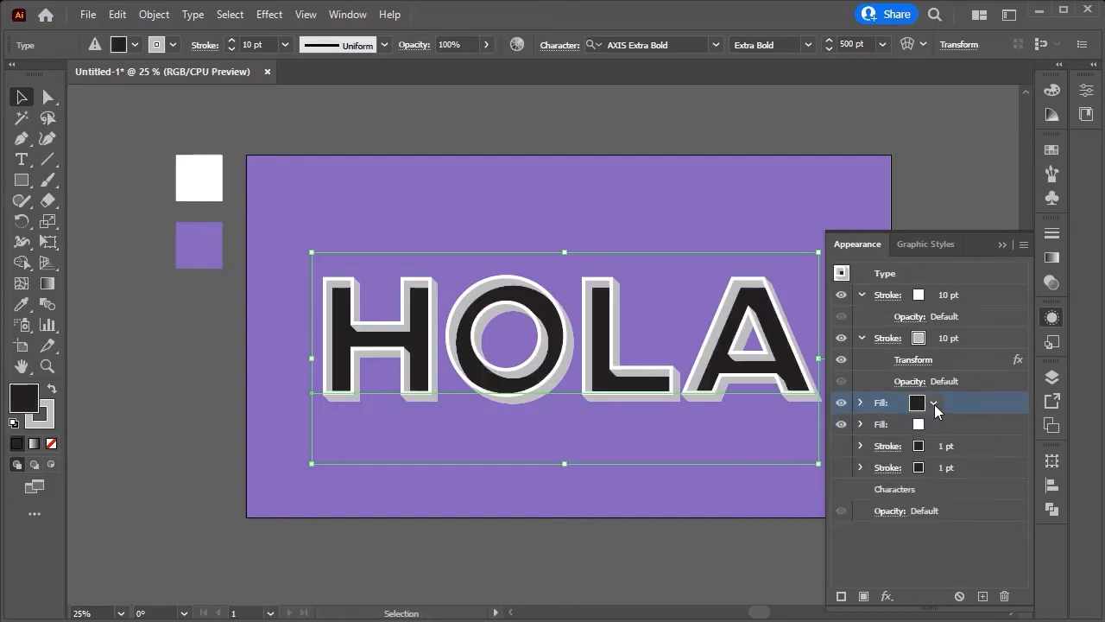
pyautogui.click(934, 406)
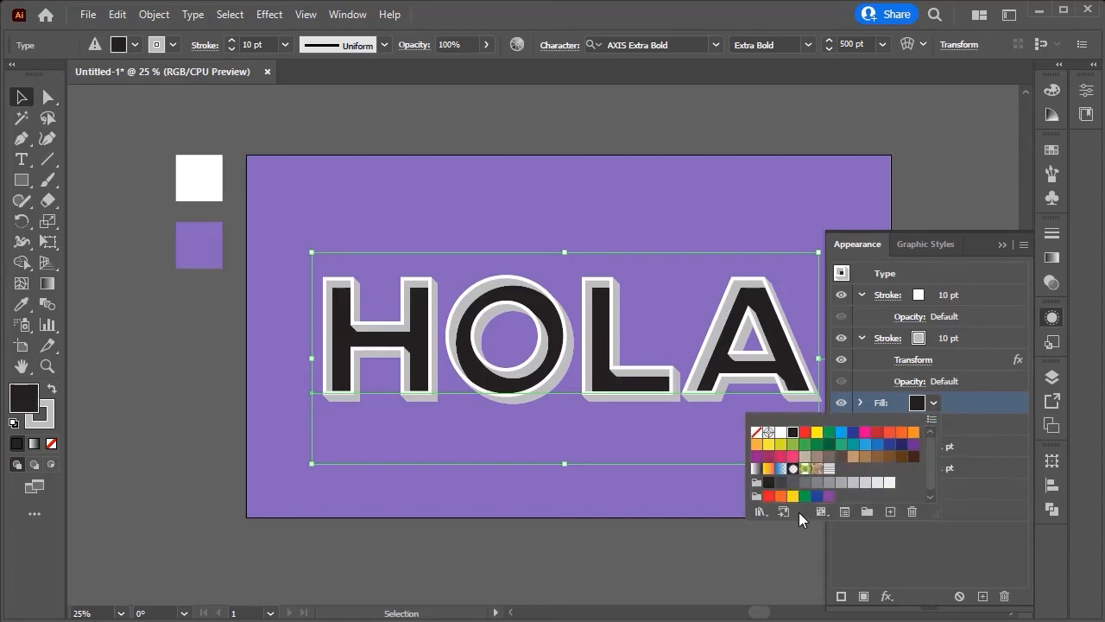
pyautogui.click(762, 512)
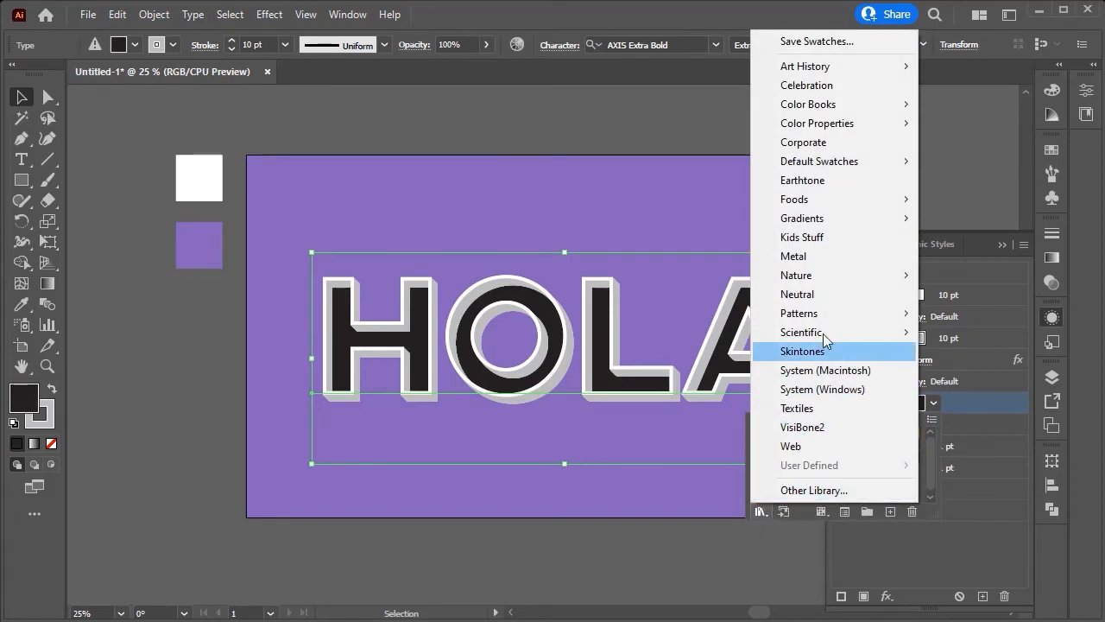
pyautogui.moveTo(824, 315)
pyautogui.moveTo(950, 315)
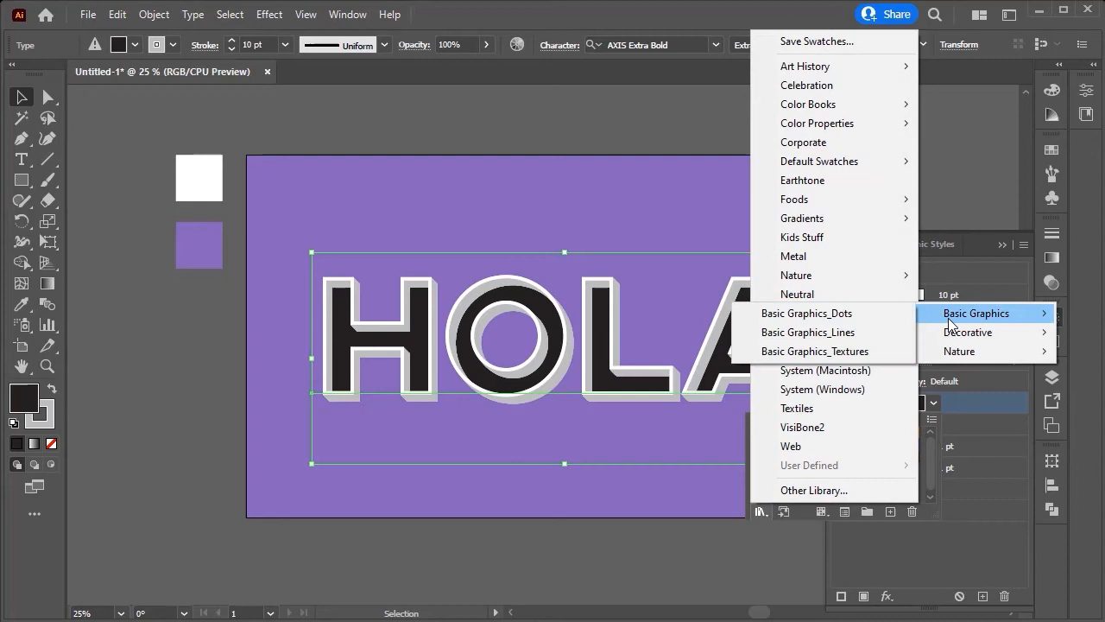
pyautogui.click(893, 335)
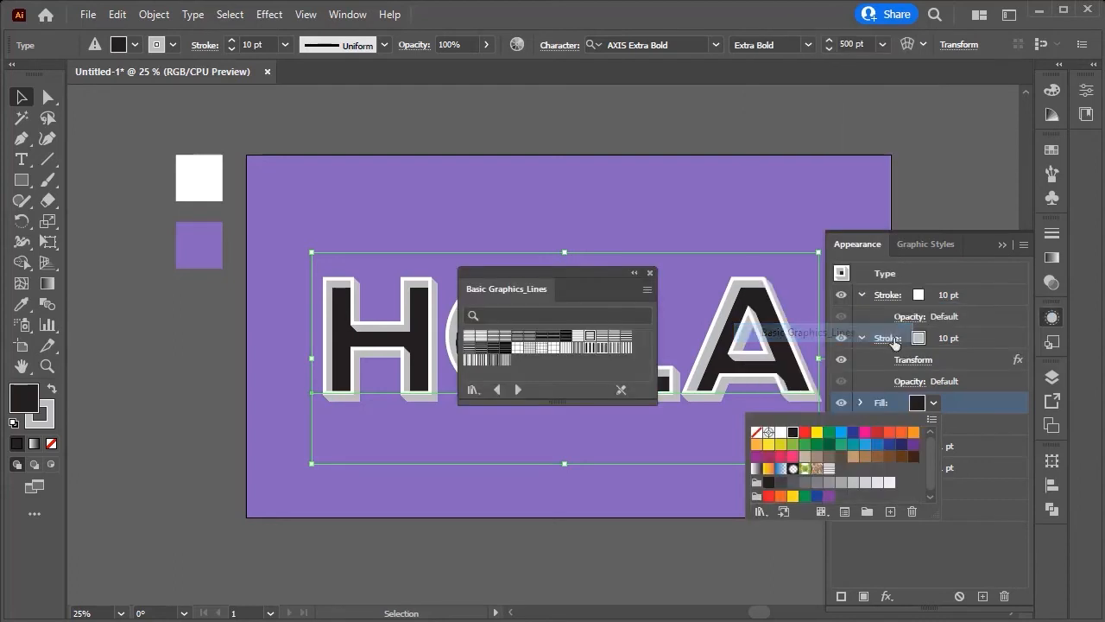
pyautogui.click(591, 343)
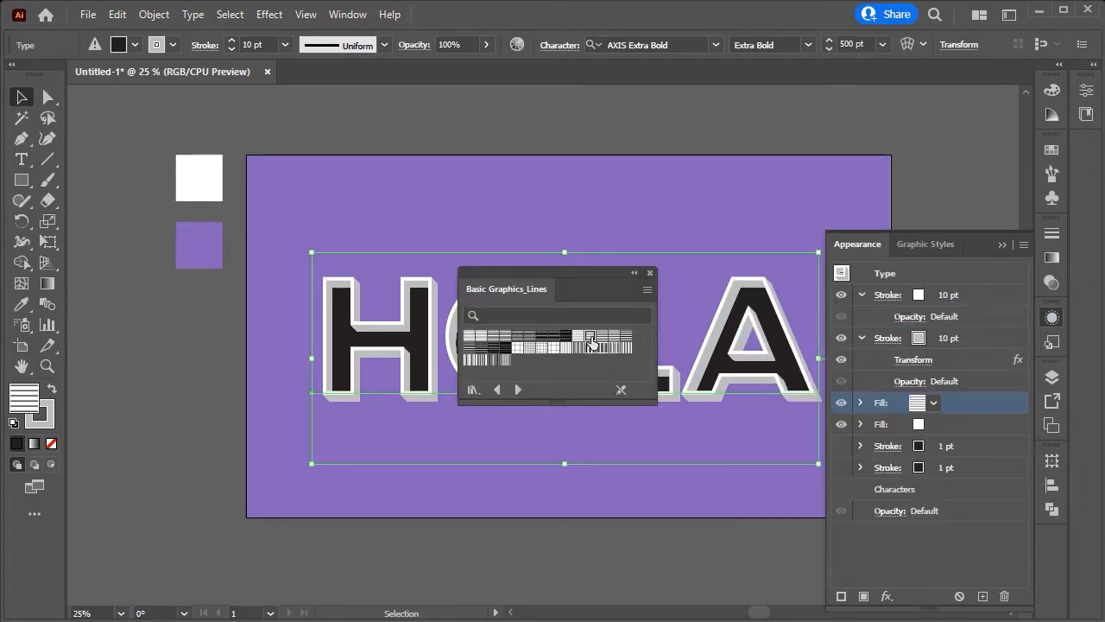
pyautogui.click(649, 271)
# Step: Set the upper fill's opacity to 80%
pyautogui.click(486, 47)
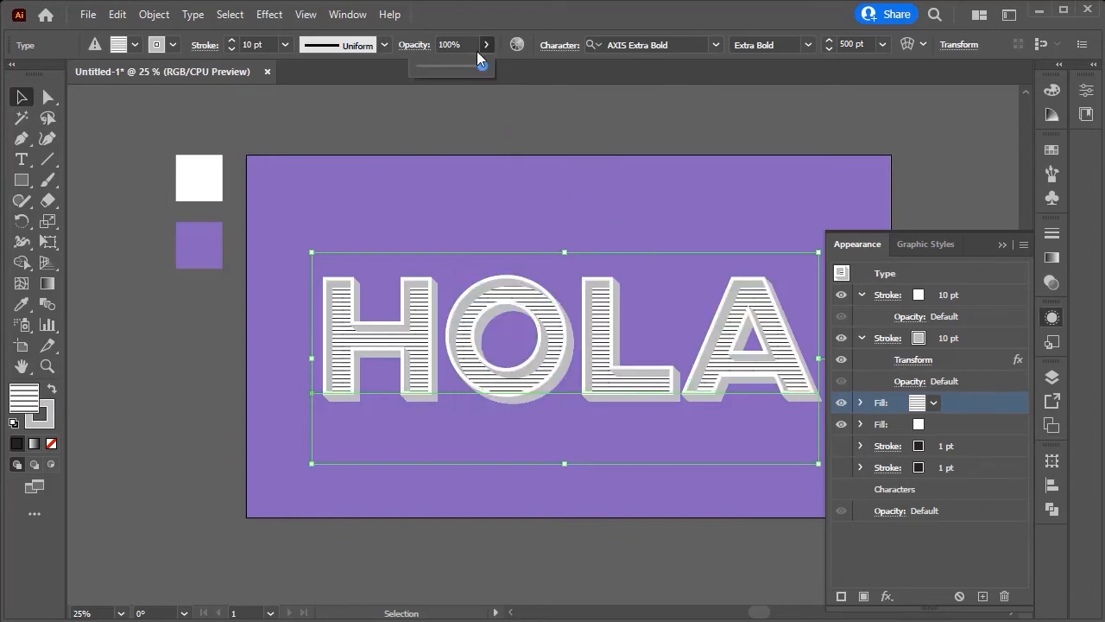
pyautogui.click(468, 45)
pyautogui.write('8')
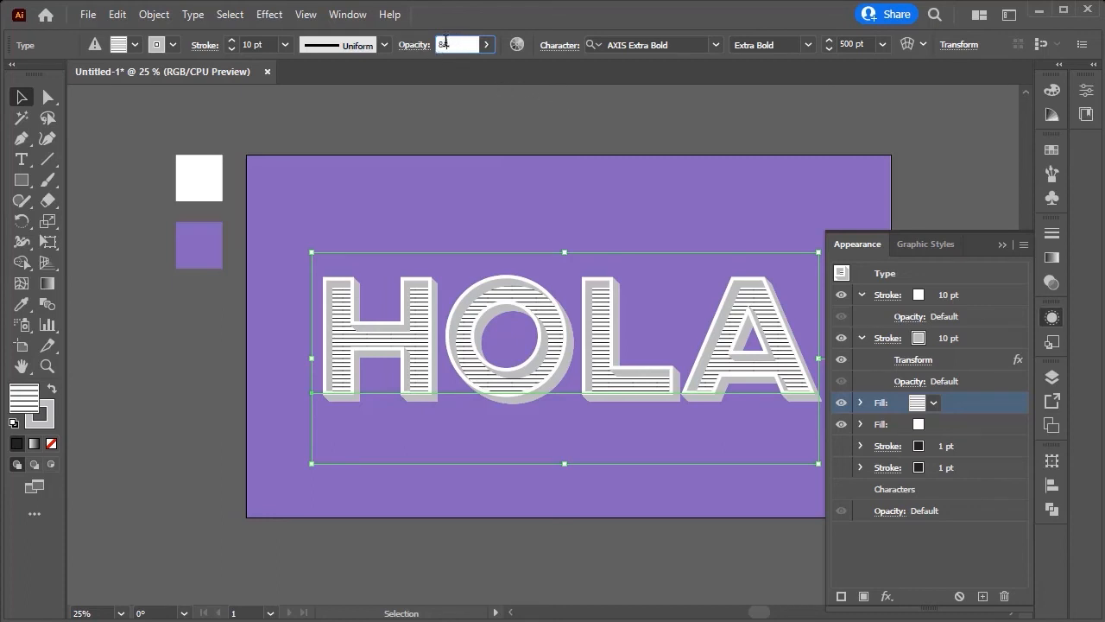
pyautogui.write('0')
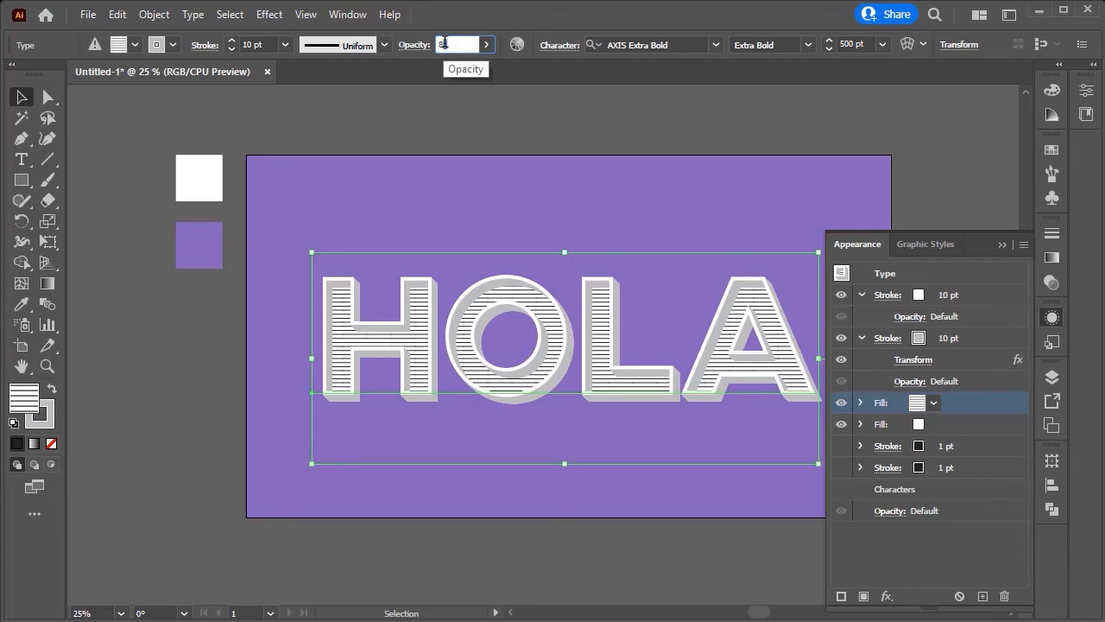
pyautogui.click(610, 111)
# Step: Reselect the text and set the third stroke's weight to 10 pt
pyautogui.click(998, 432)
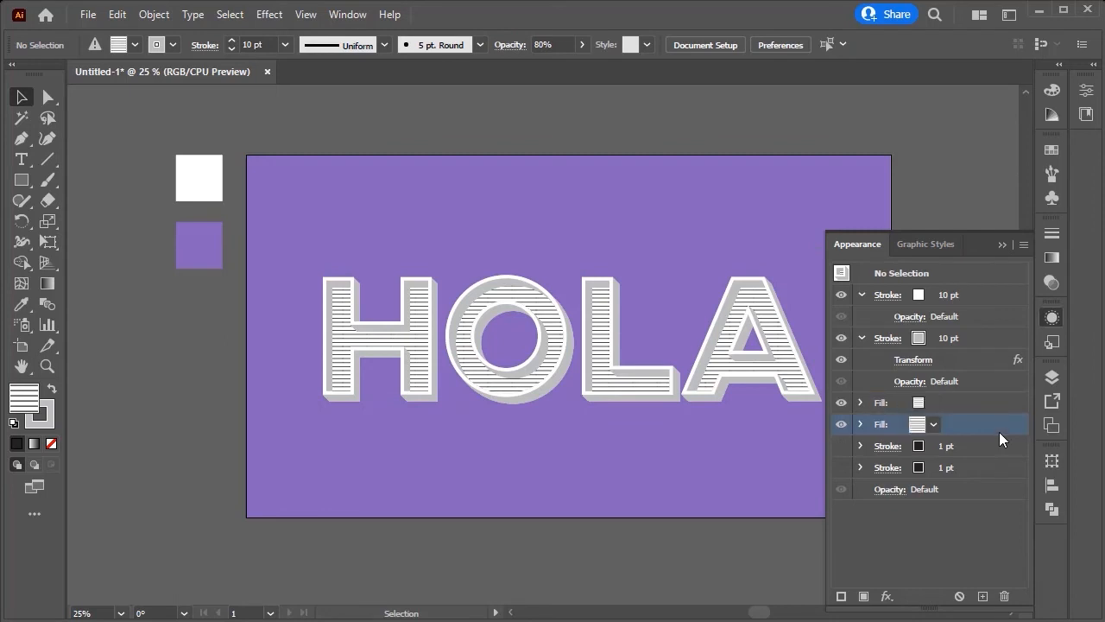
pyautogui.click(1001, 451)
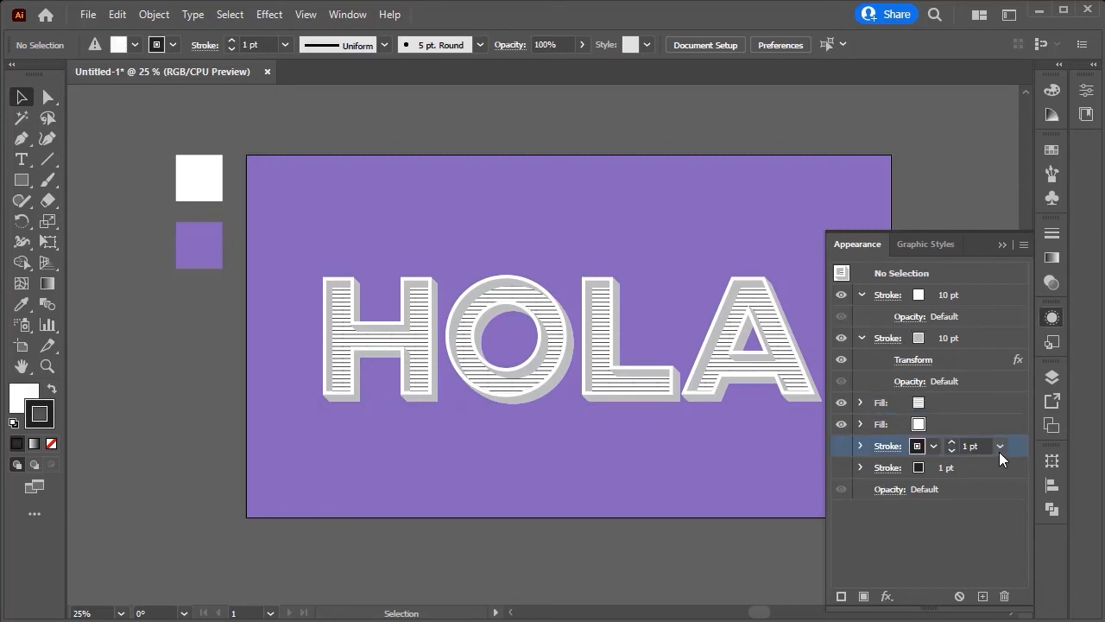
pyautogui.click(686, 382)
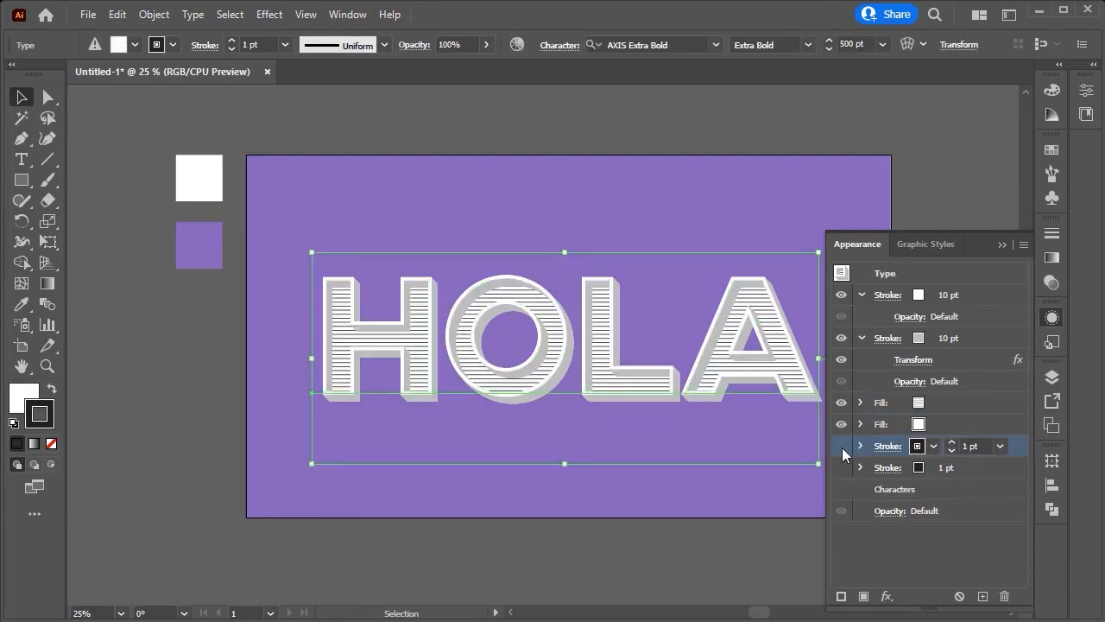
pyautogui.click(966, 445)
pyautogui.doubleClick(967, 442)
pyautogui.write('10')
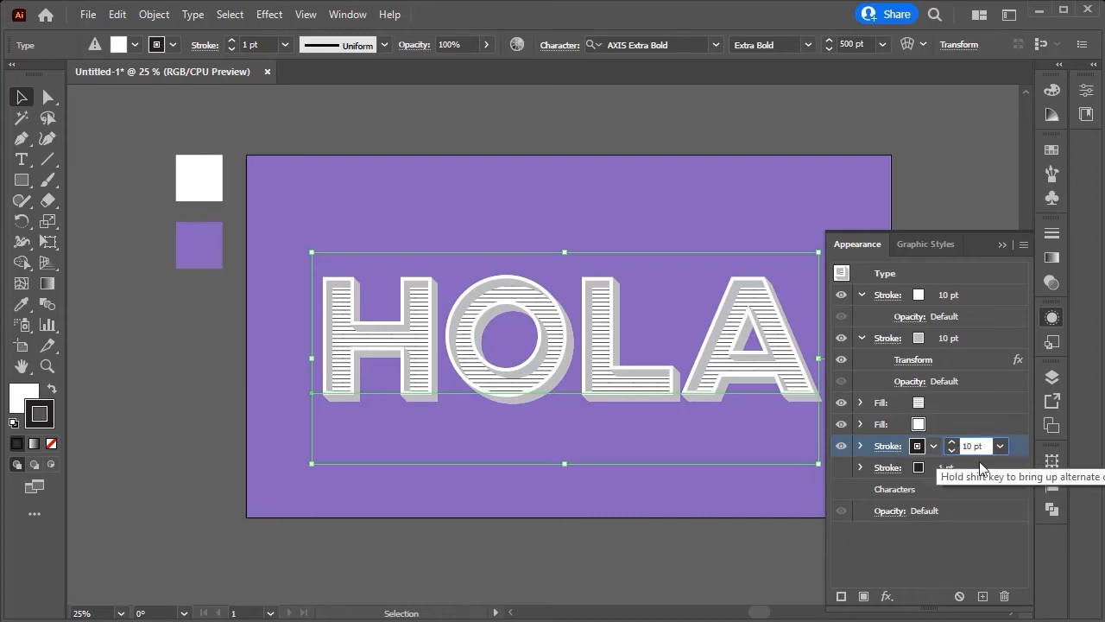
pyautogui.press('Return')
# Step: Apply a Transform effect to the third stroke, moving it 0,5 px horizontally and vertically with 8 copies
pyautogui.click(887, 596)
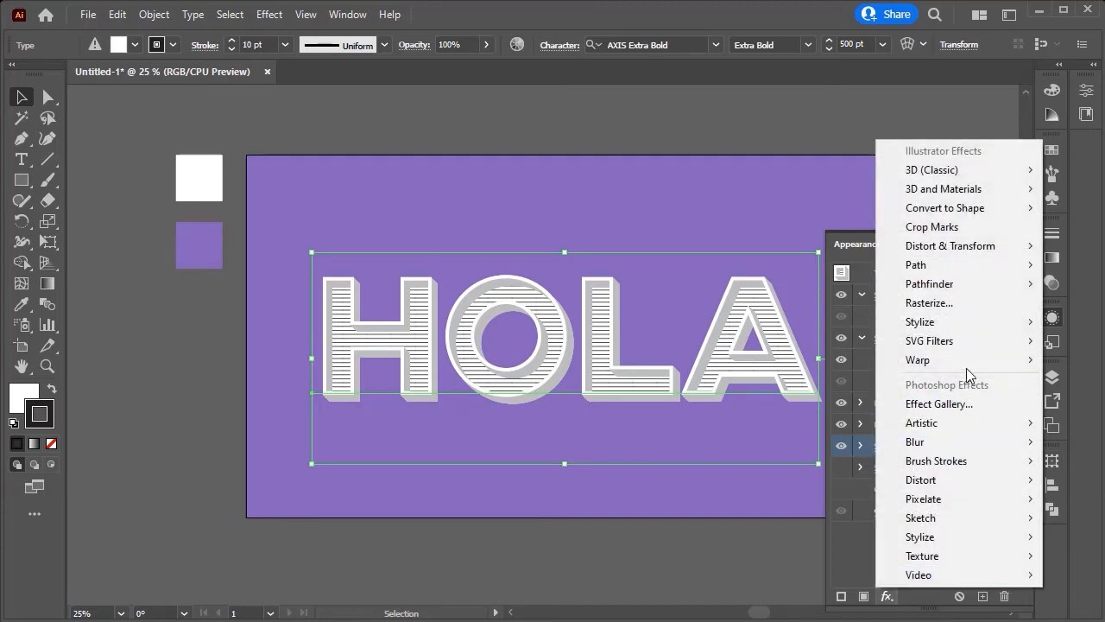
pyautogui.moveTo(968, 326)
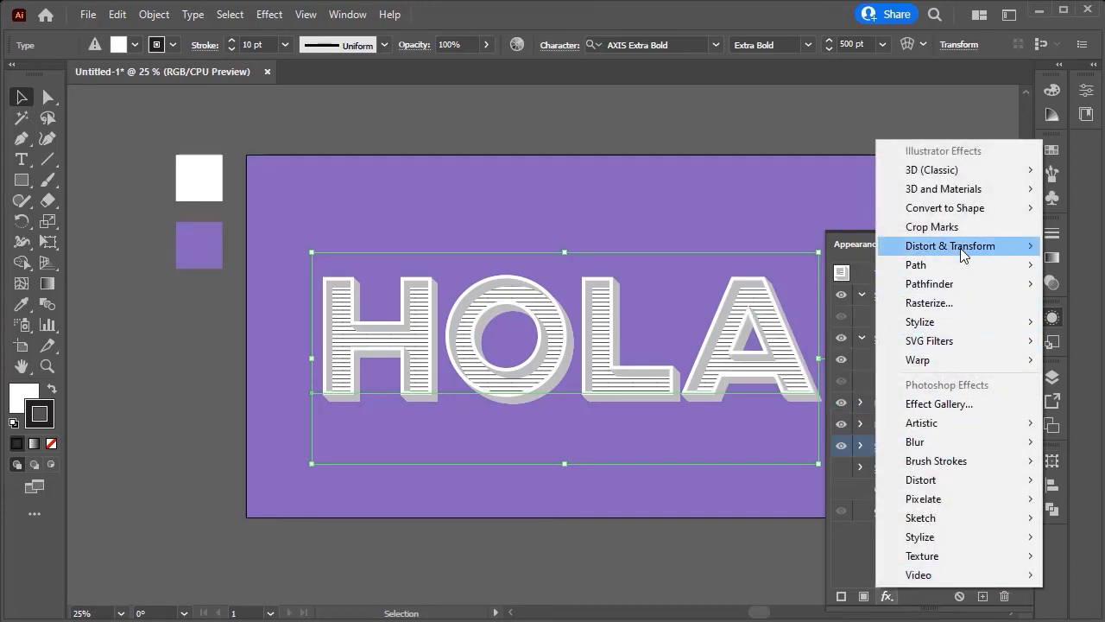
pyautogui.moveTo(960, 248)
pyautogui.click(821, 302)
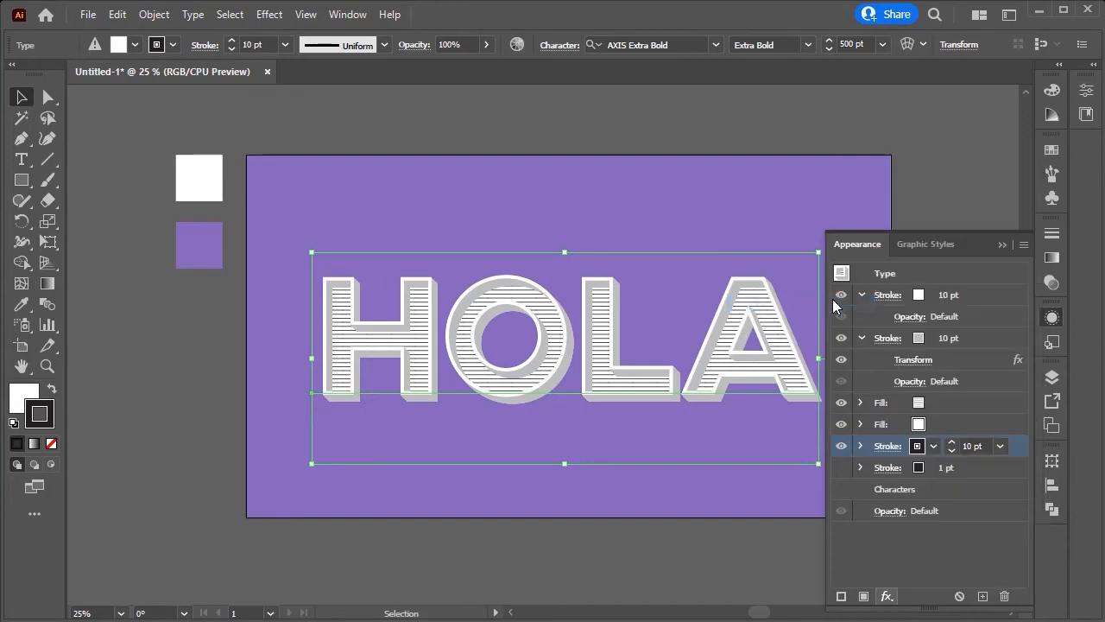
pyautogui.click(1011, 185)
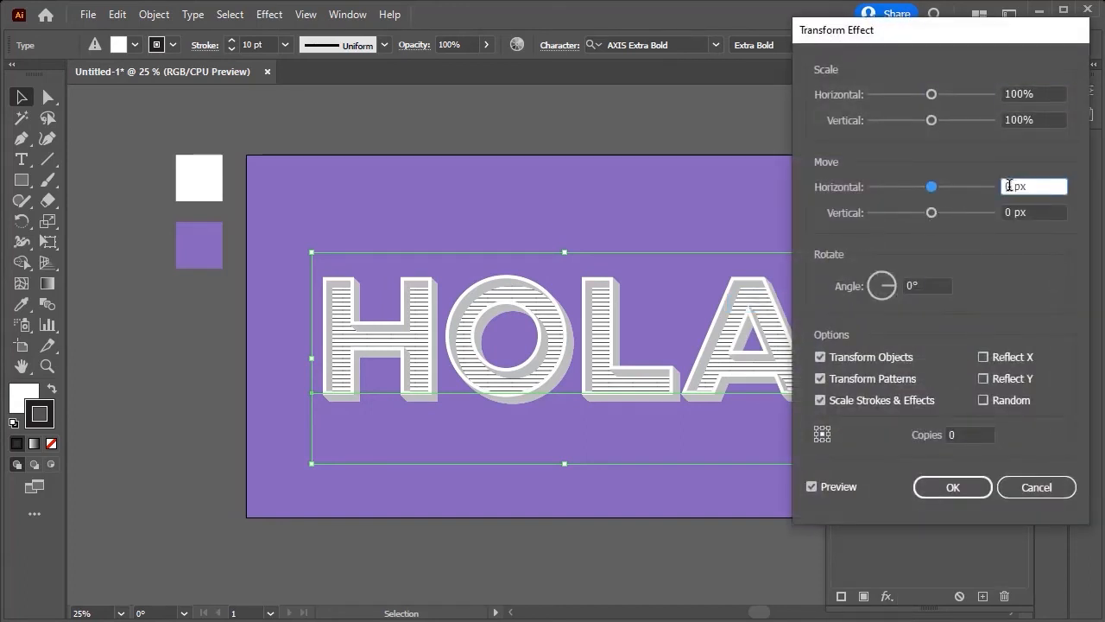
pyautogui.write(',5')
pyautogui.click(1012, 213)
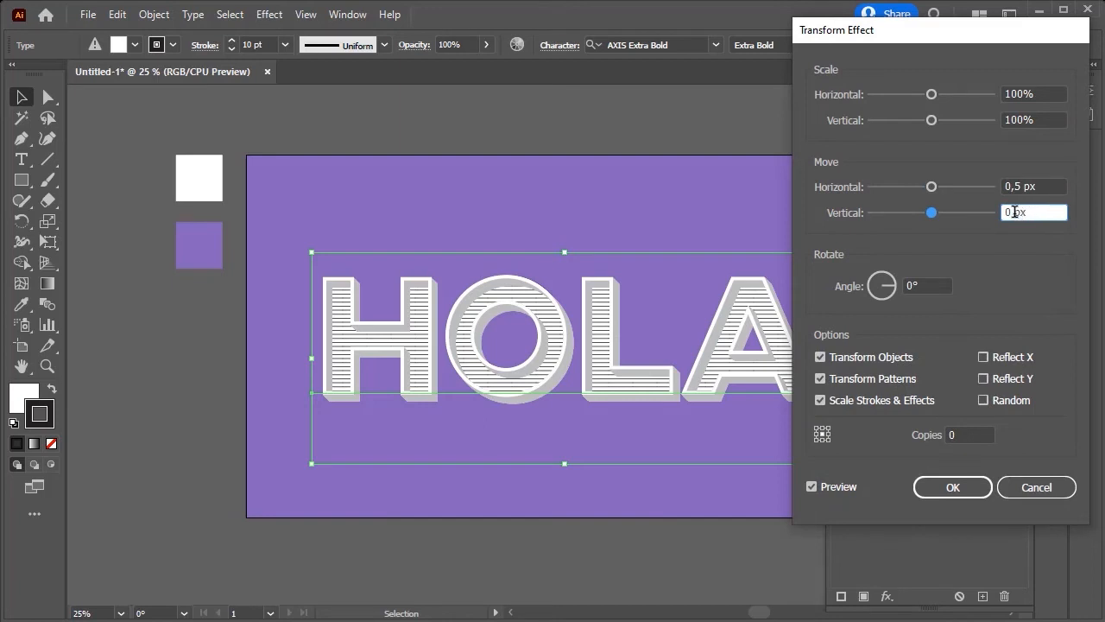
pyautogui.write(',5')
pyautogui.click(949, 434)
pyautogui.write('8')
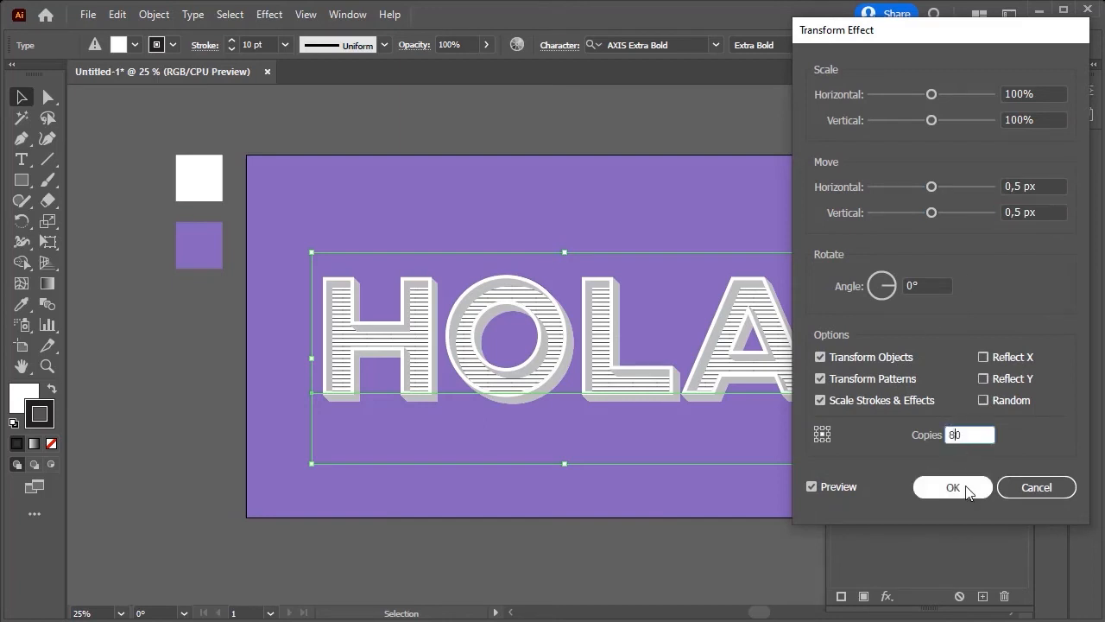
pyautogui.click(953, 487)
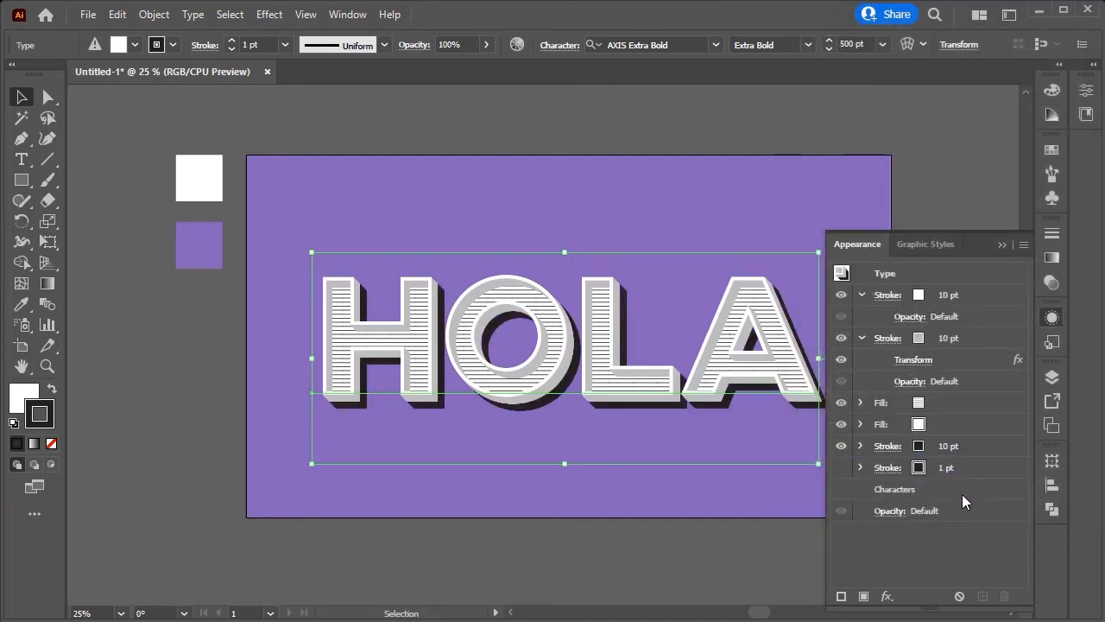
# Step: Show the bottom stroke and set its weight to 10 pt
pyautogui.click(966, 473)
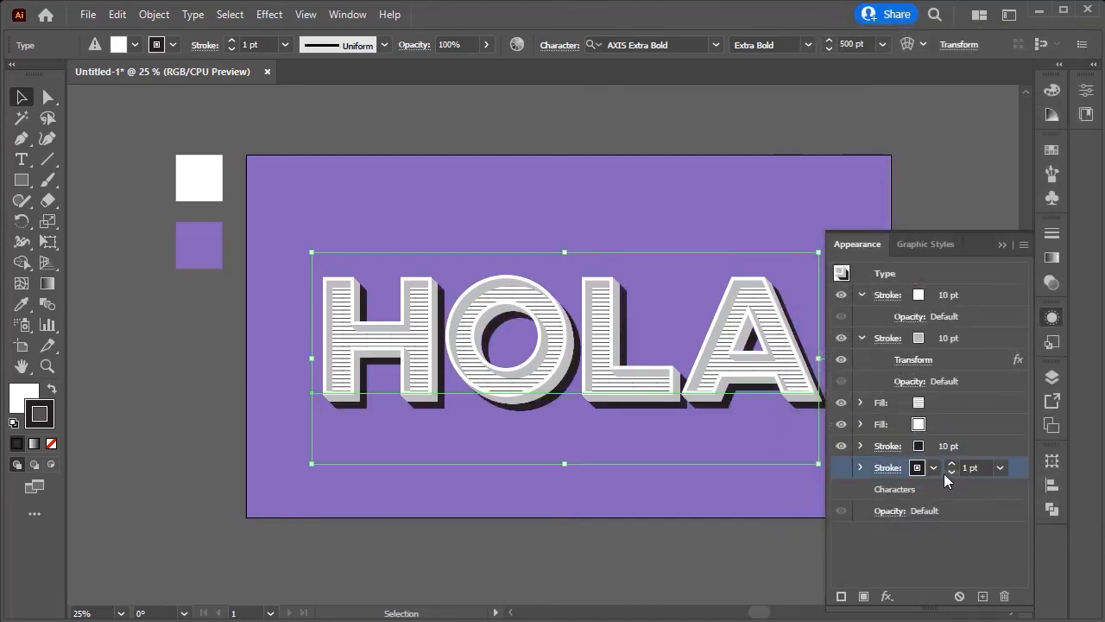
pyautogui.click(840, 468)
pyautogui.click(967, 467)
pyautogui.write('0')
pyautogui.click(940, 486)
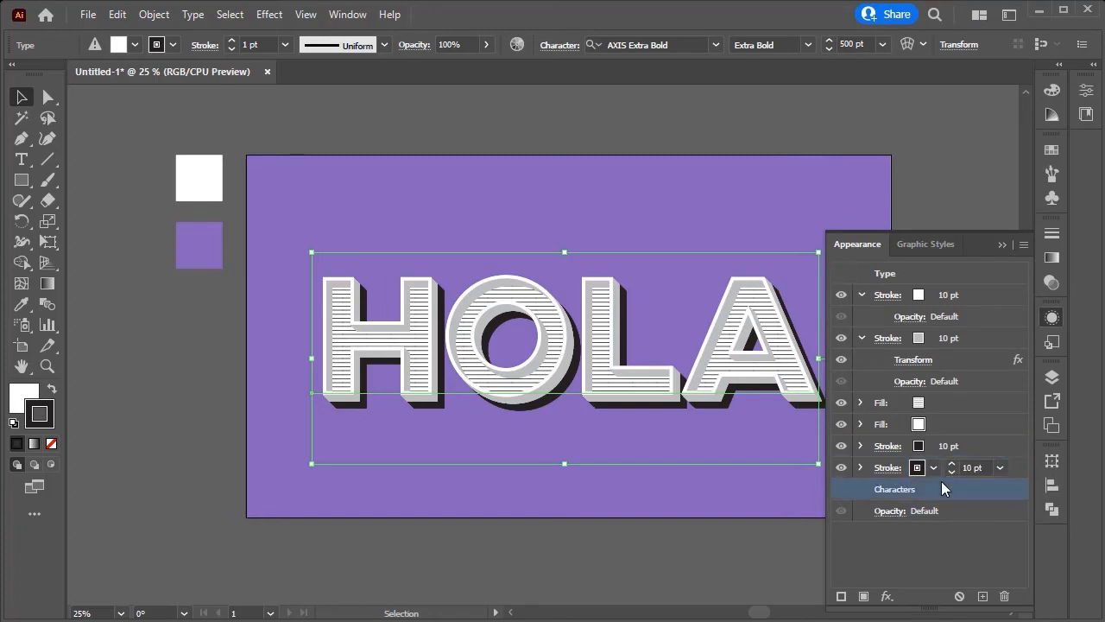
# Step: Apply a Transform effect to the bottom stroke, moving it 0,5 px horizontally and vertically with 12 copies
pyautogui.click(985, 467)
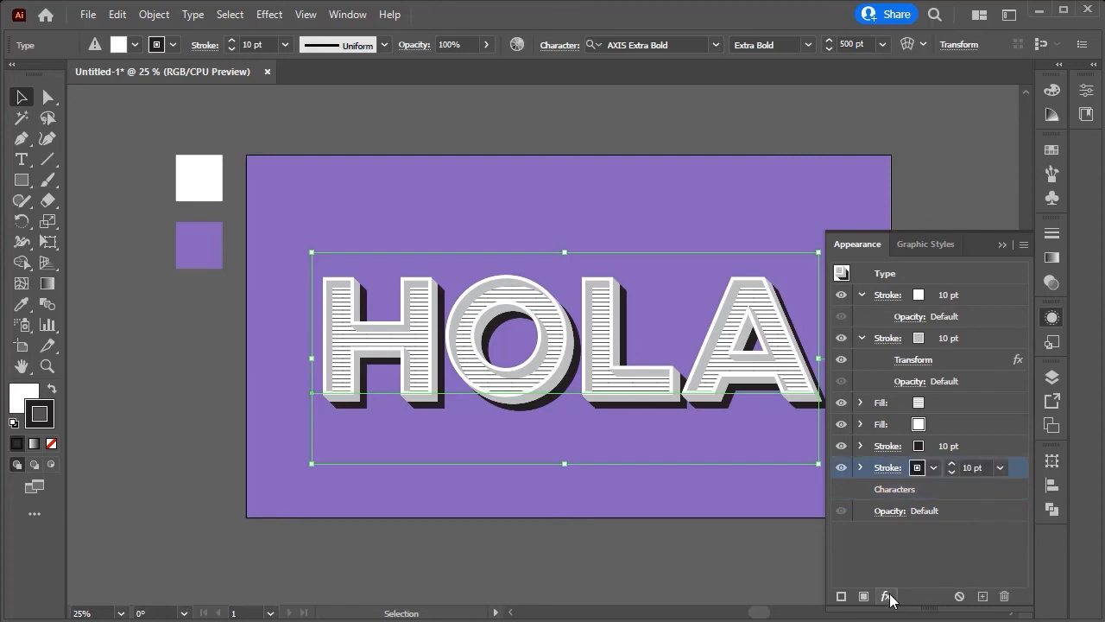
pyautogui.click(886, 596)
pyautogui.moveTo(949, 245)
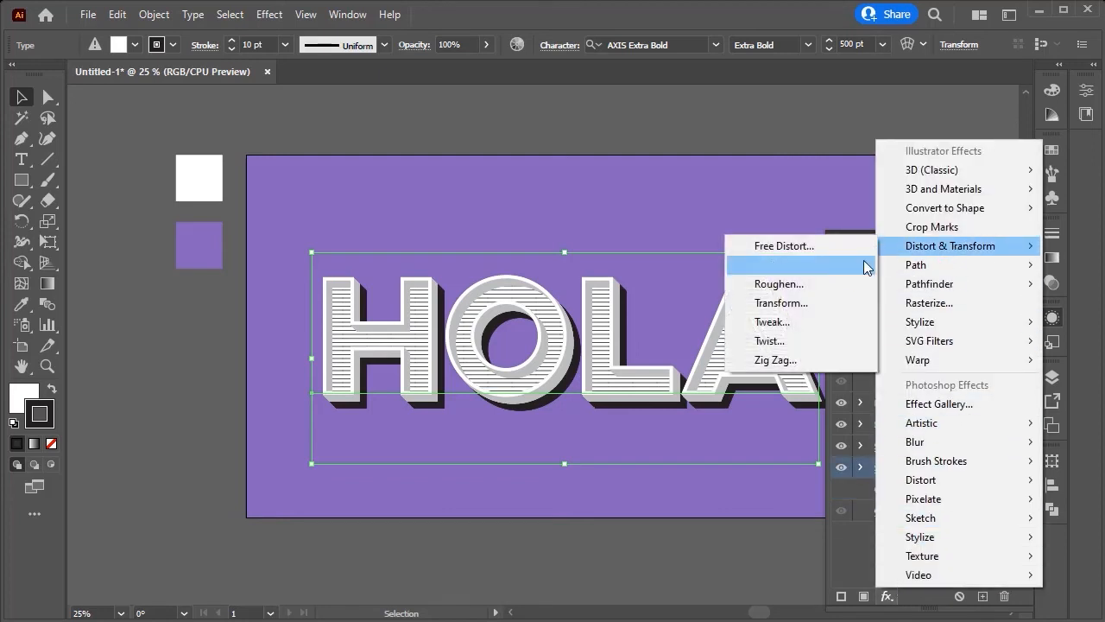
pyautogui.click(839, 303)
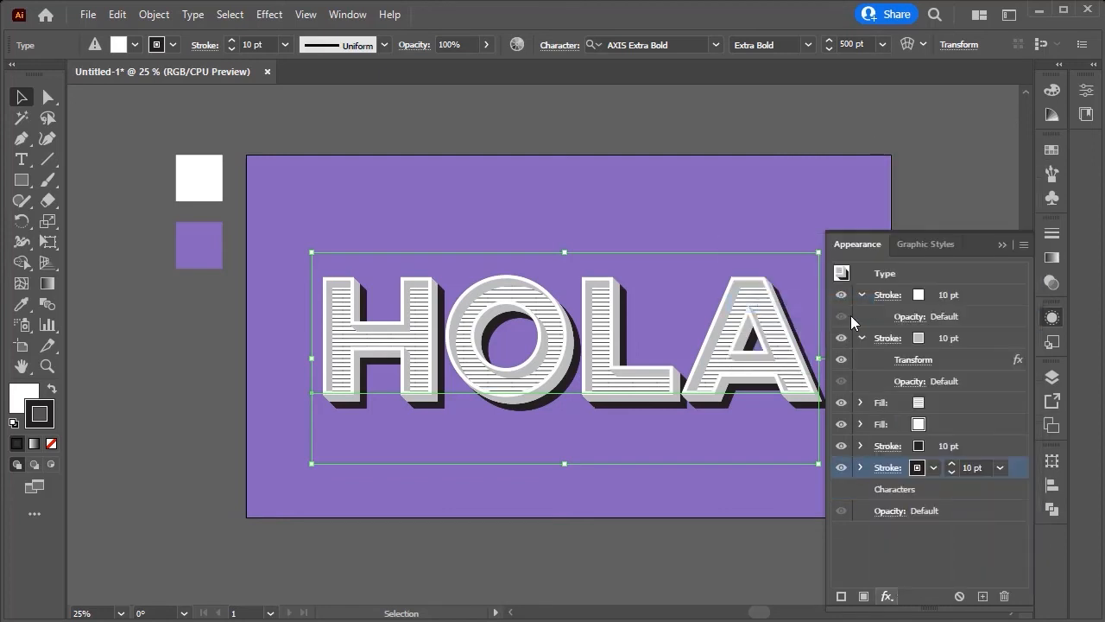
pyautogui.click(1007, 186)
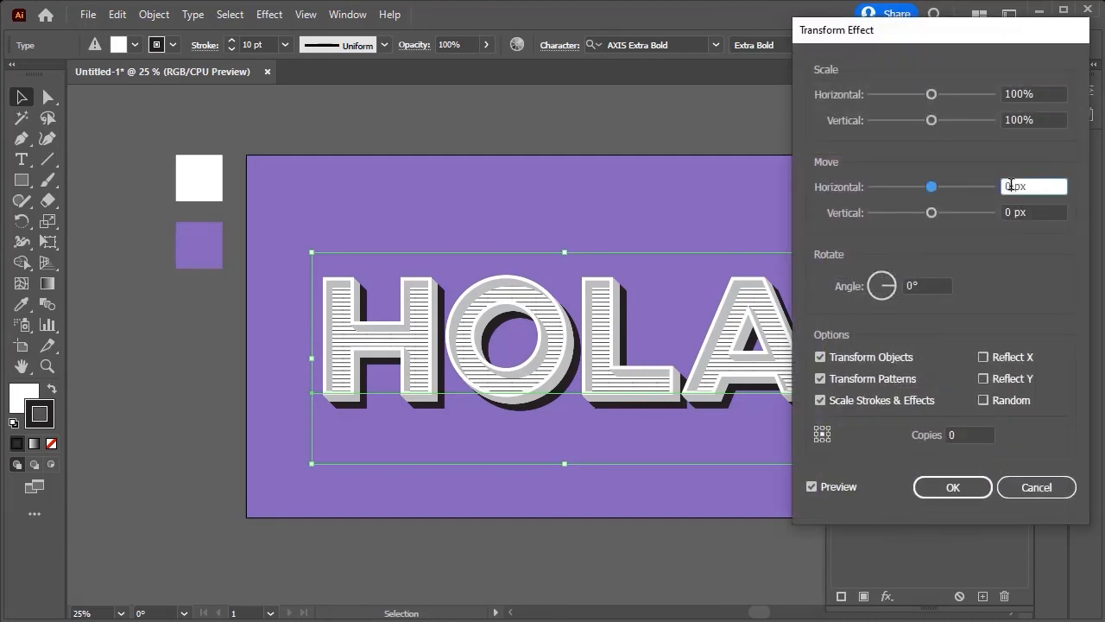
pyautogui.write(',5')
pyautogui.click(1009, 212)
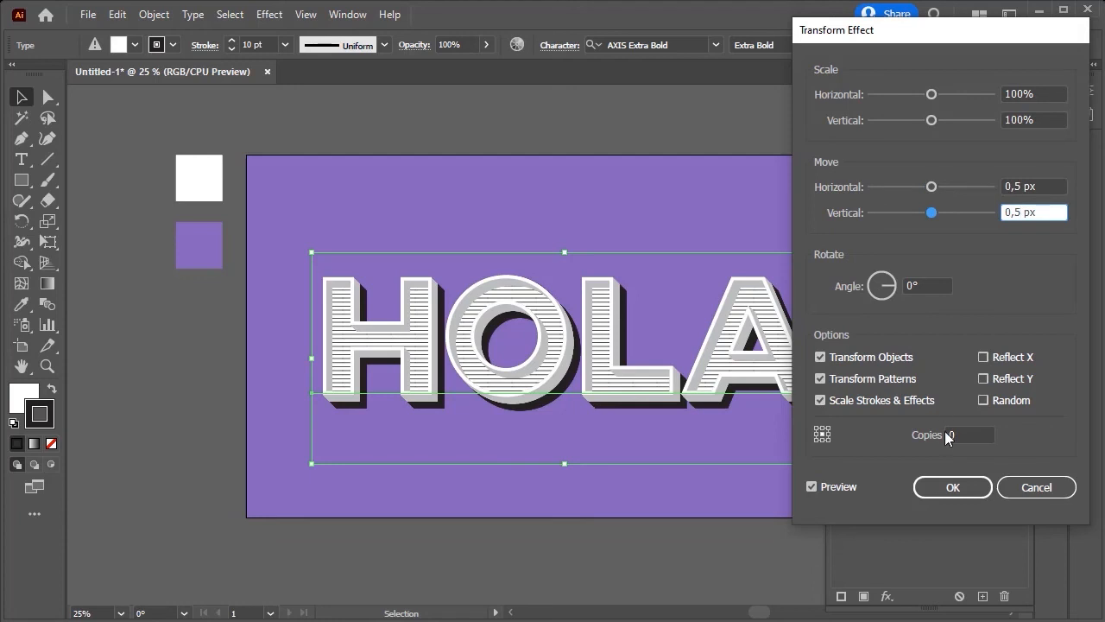
pyautogui.click(947, 436)
pyautogui.write('12')
pyautogui.click(947, 487)
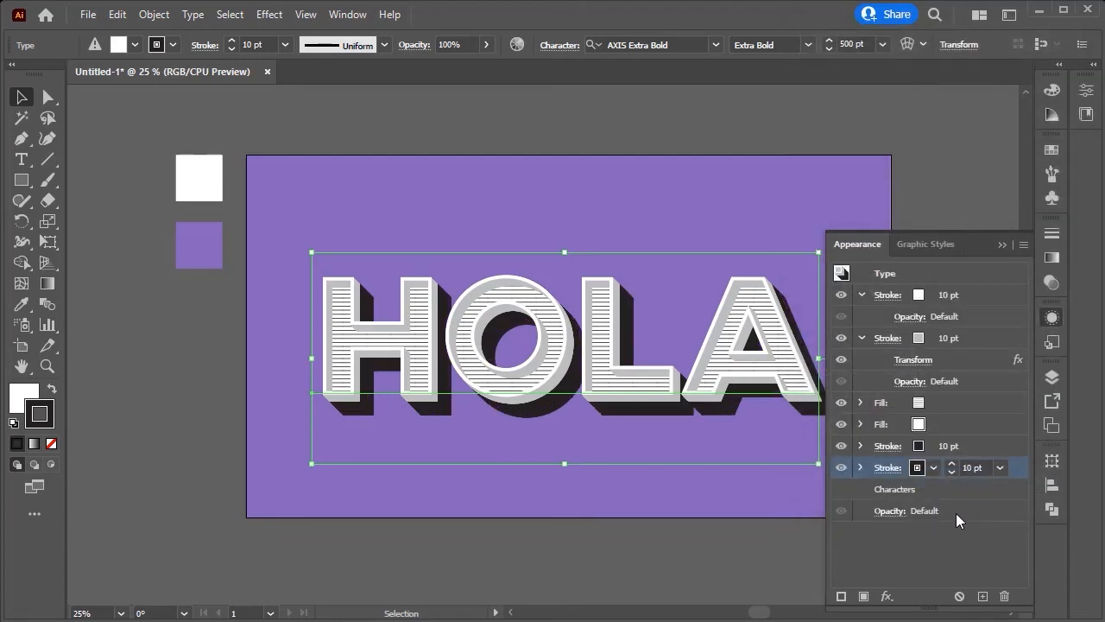
# Step: Set the bottom stroke's opacity to 25%
pyautogui.click(938, 489)
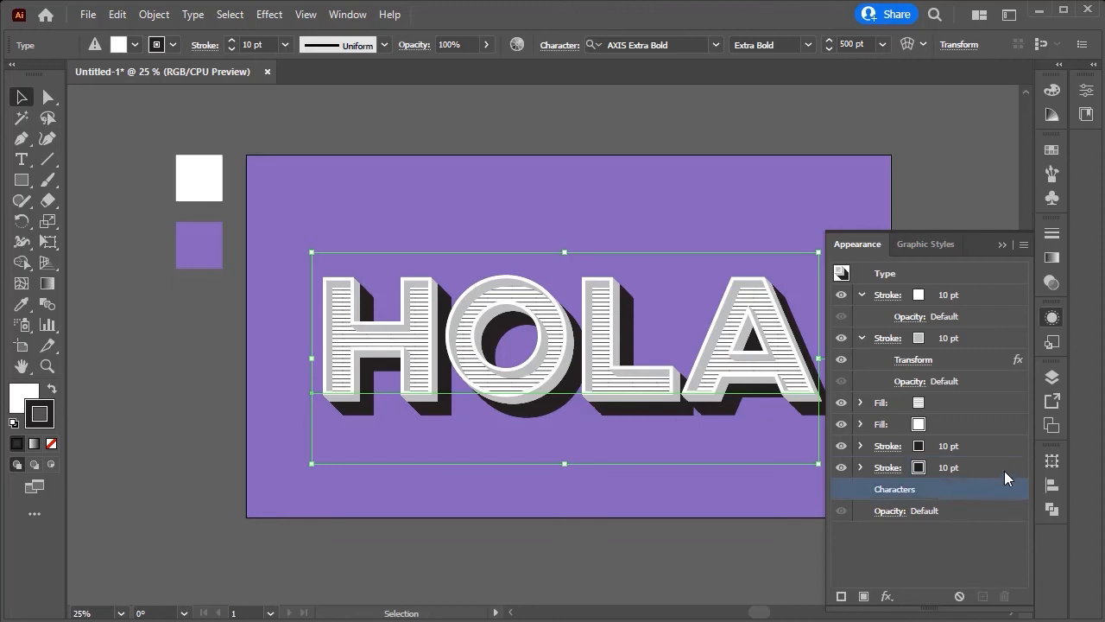
pyautogui.click(1004, 469)
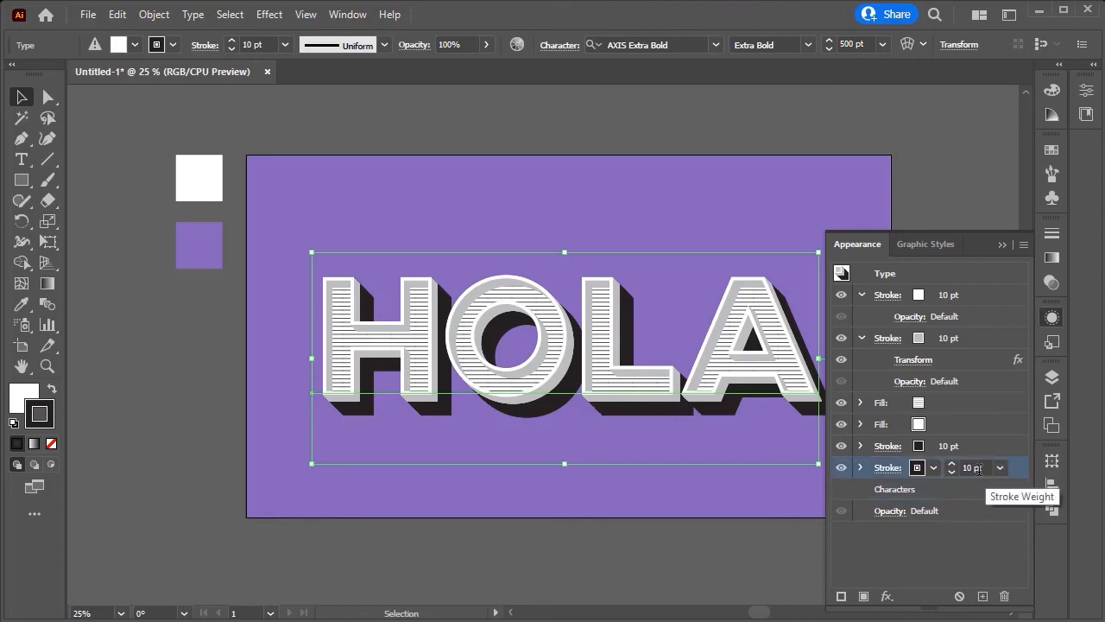
pyautogui.click(860, 467)
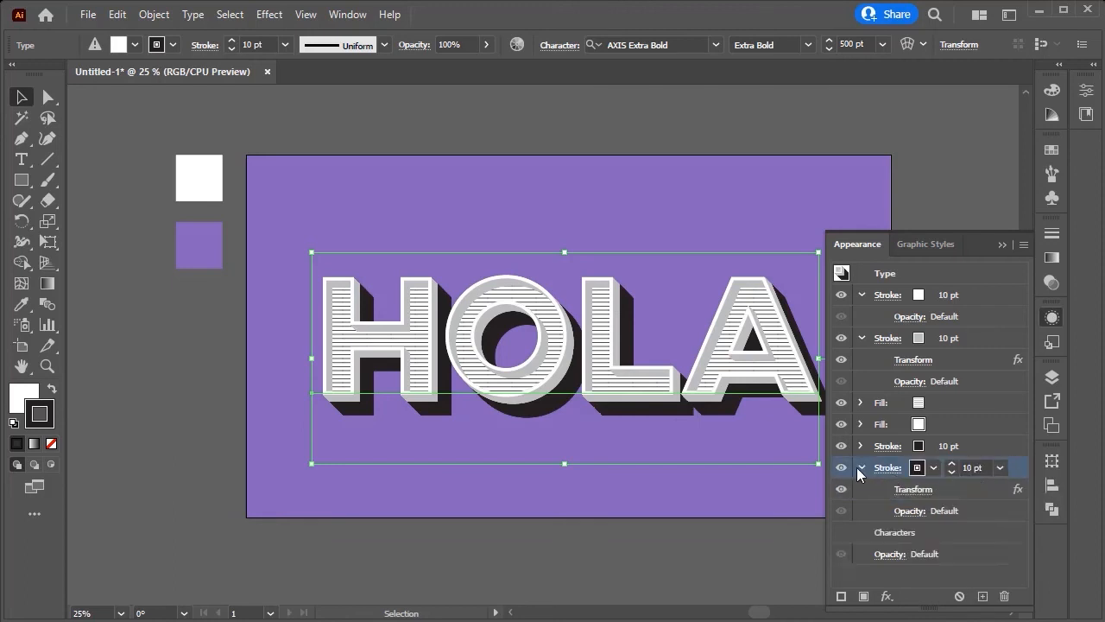
pyautogui.click(938, 514)
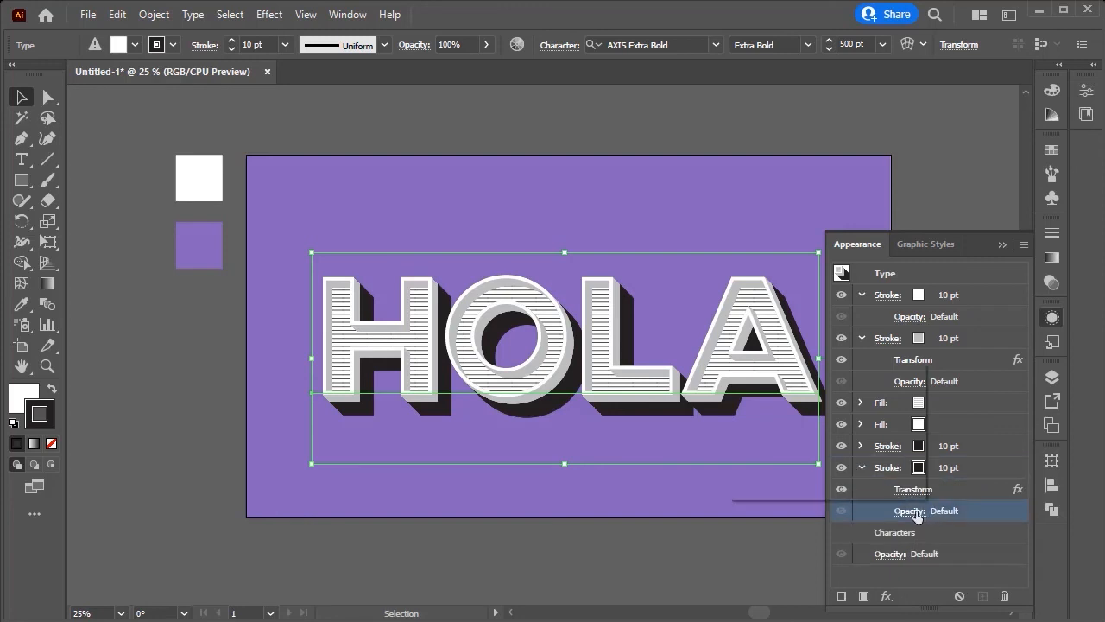
pyautogui.click(914, 510)
pyautogui.click(900, 384)
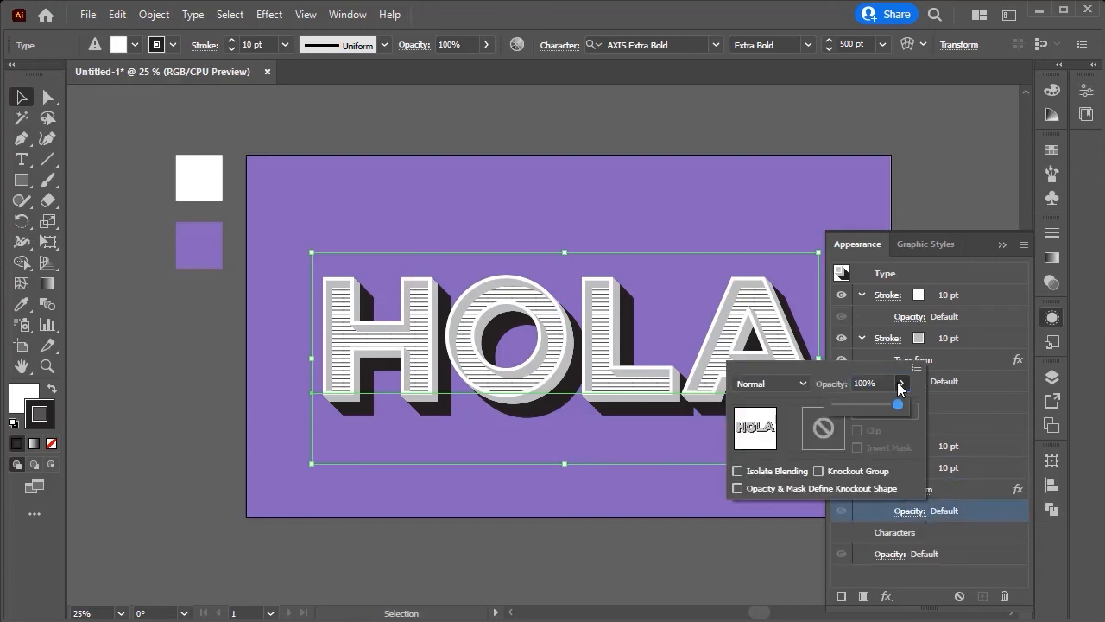
pyautogui.moveTo(853, 409); pyautogui.dragTo(849, 409)
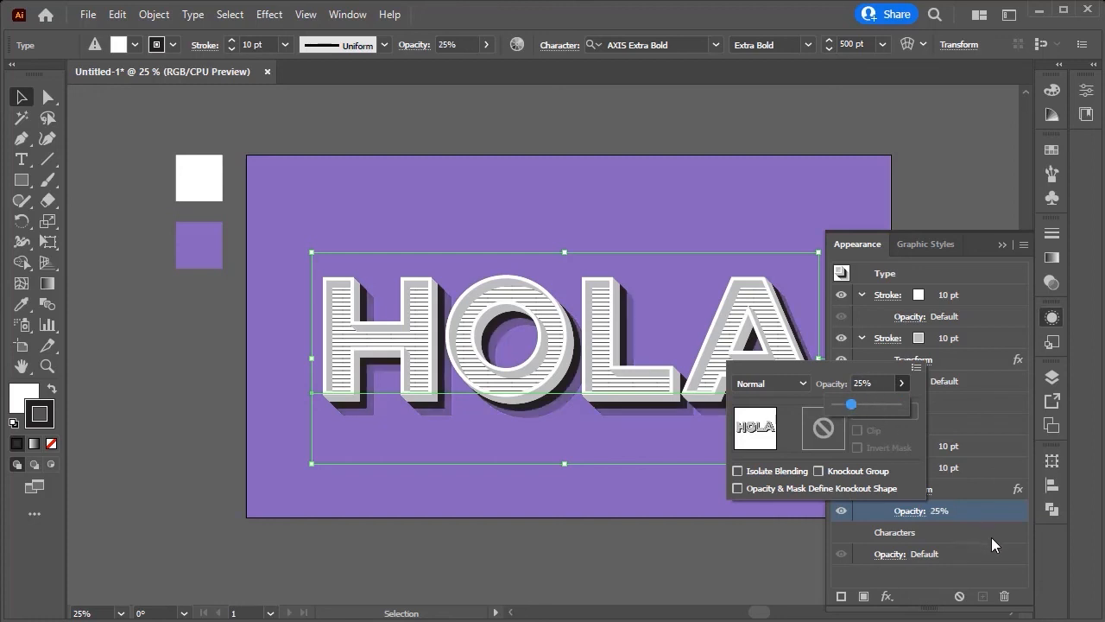
pyautogui.click(1001, 560)
pyautogui.click(861, 467)
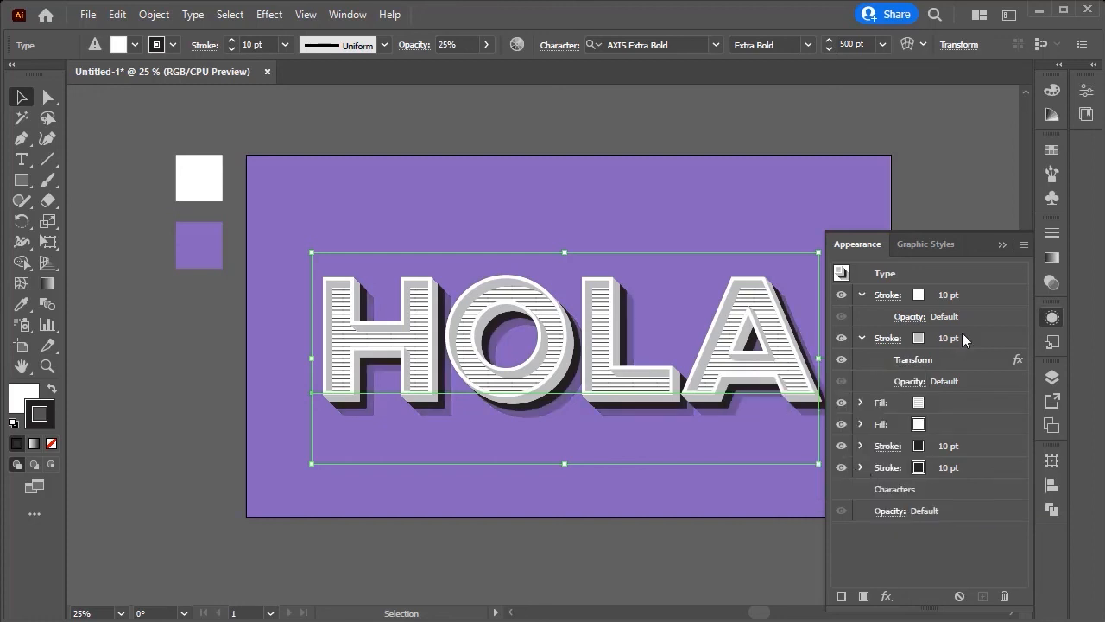
pyautogui.click(1002, 244)
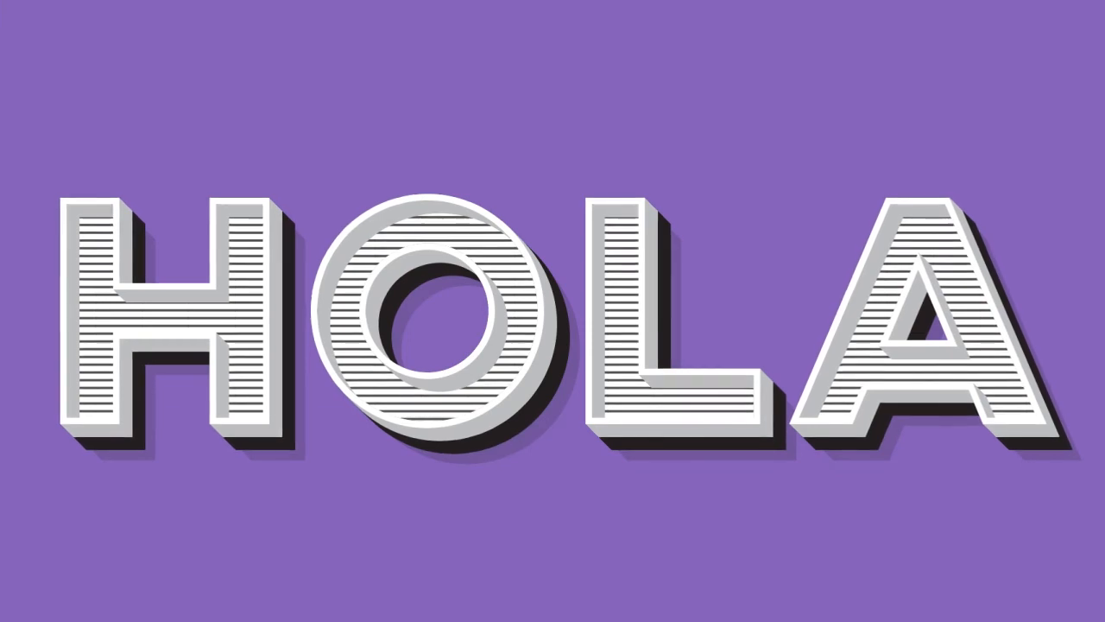